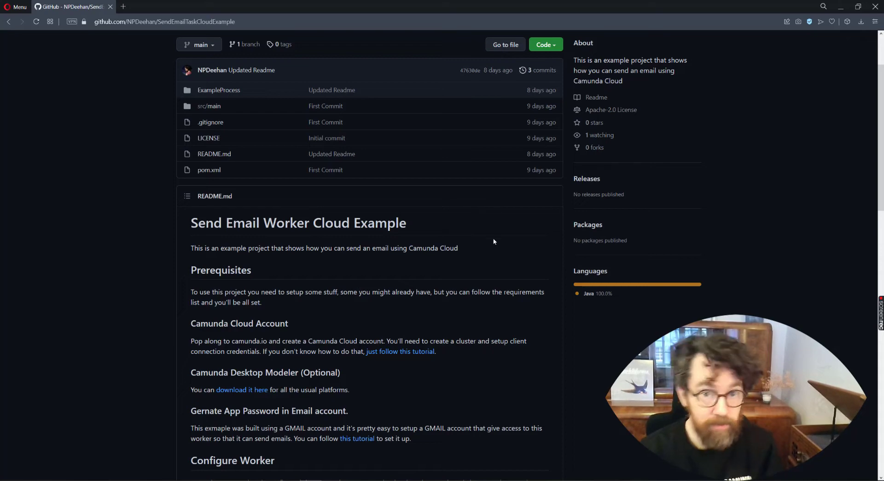
# Read through the SendEmailTaskCloudExample README on GitHub and show the repository's clone and download options
pyautogui.scroll(-8, 505, 243)
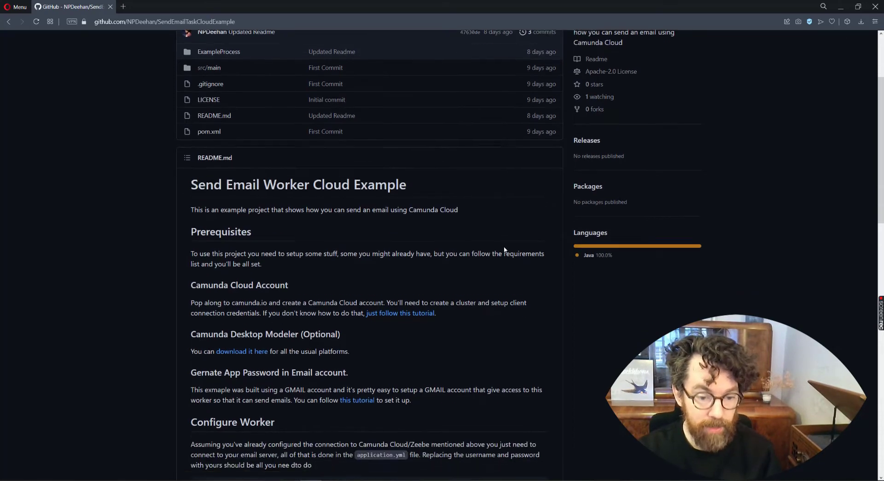
pyautogui.scroll(-9, 513, 241)
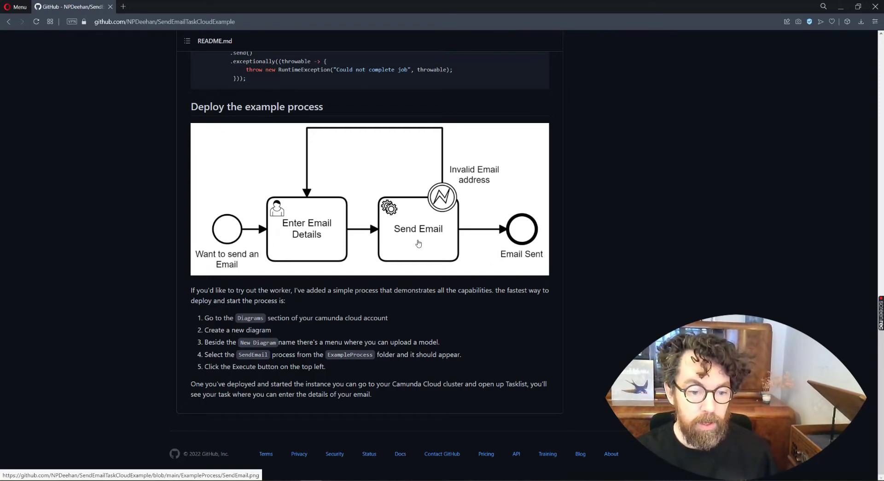
pyautogui.scroll(1, 418, 243)
pyautogui.scroll(20, 417, 243)
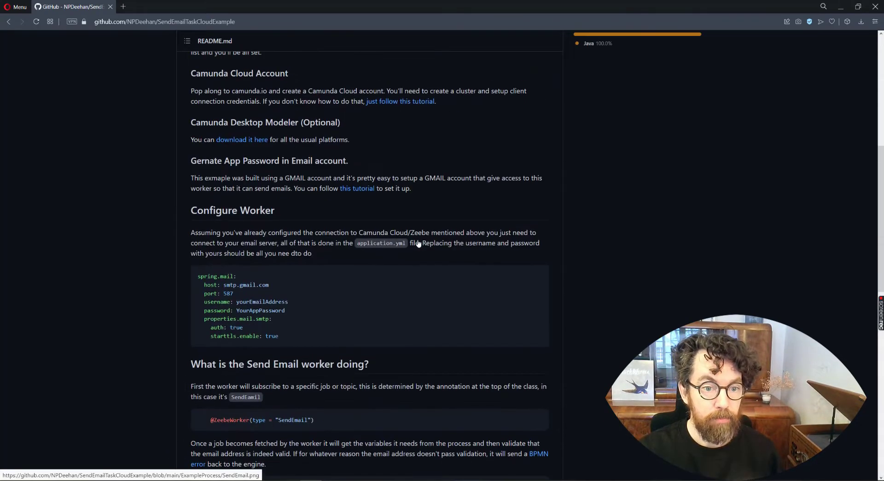
pyautogui.scroll(-1, 420, 243)
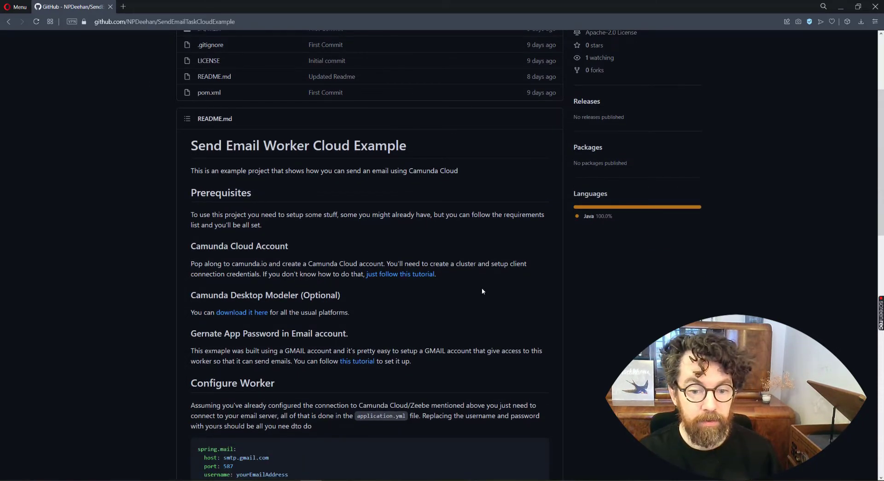
pyautogui.scroll(4, 506, 290)
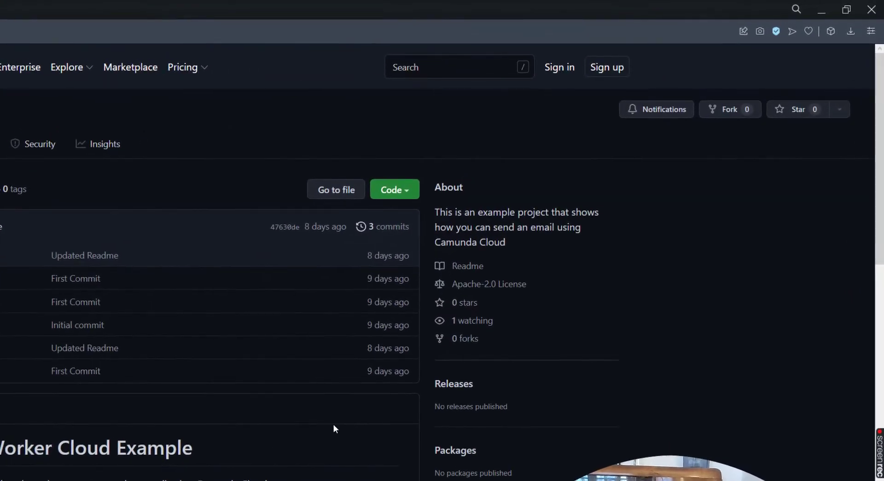
pyautogui.click(405, 191)
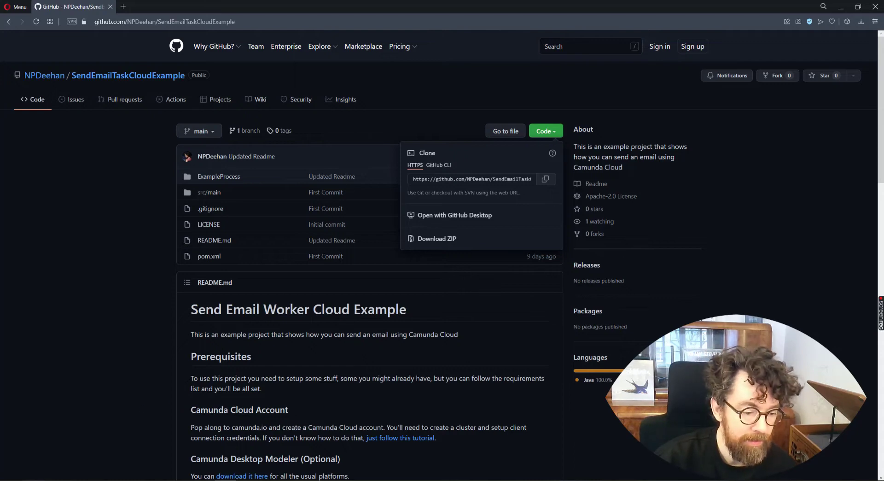
# In File Explorer, open the ExampleProcess folder inside the downloaded SendEmailTaskCloudExample-main project and copy its folder path
pyautogui.click(34, 479)
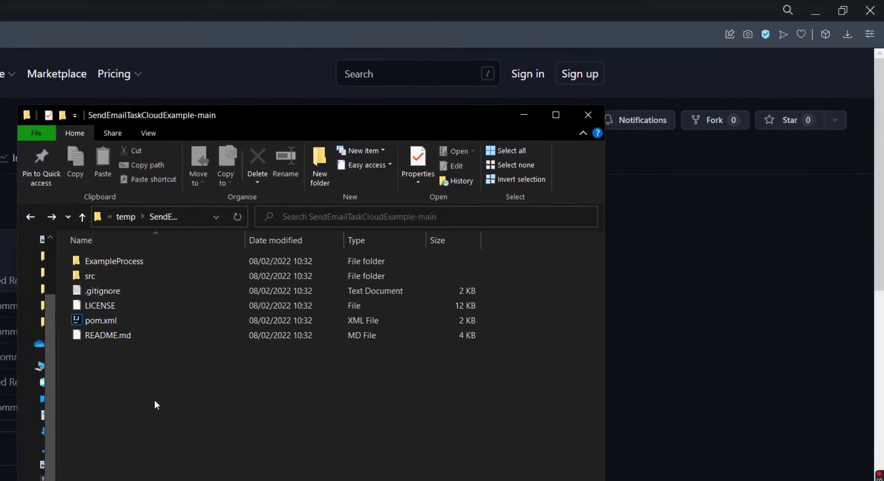
pyautogui.moveTo(428, 252); pyautogui.dragTo(386, 187)
pyautogui.moveTo(81, 300); pyautogui.dragTo(82, 275)
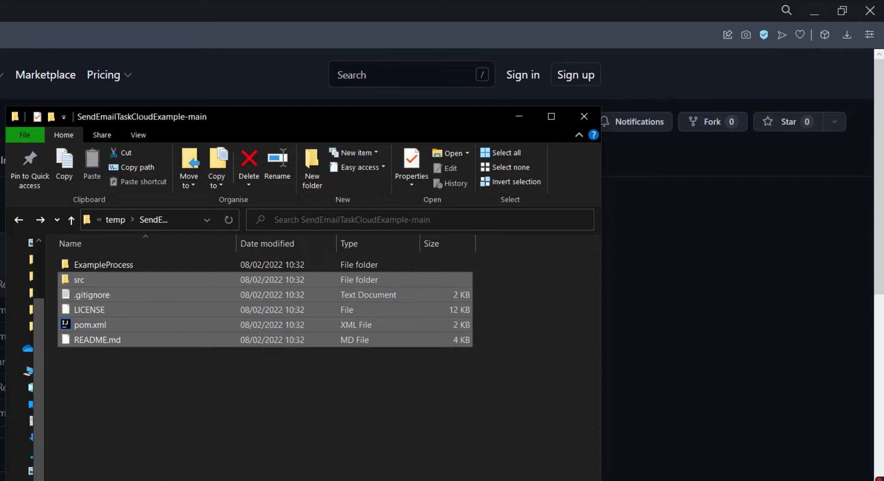
pyautogui.click(203, 458)
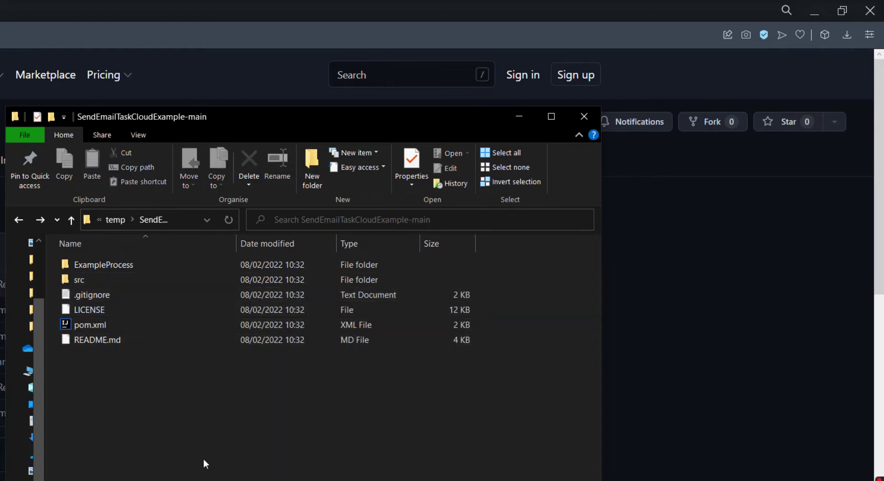
pyautogui.click(129, 266)
pyautogui.doubleClick(129, 266)
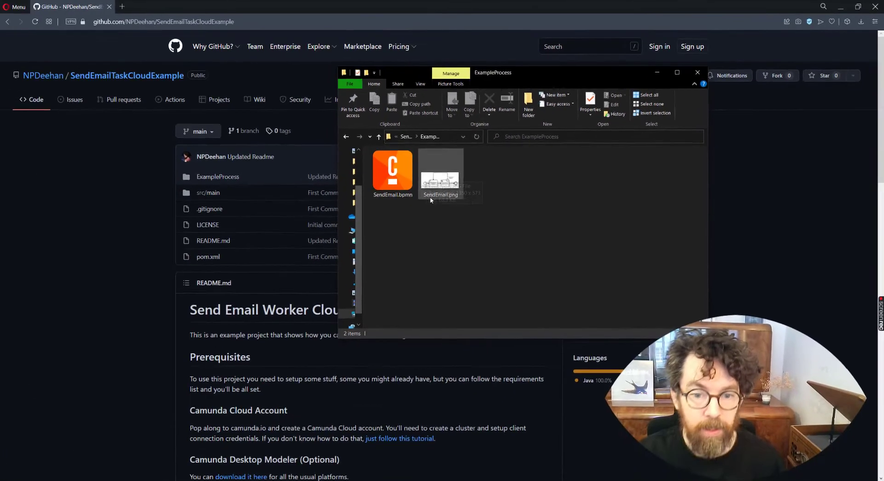
pyautogui.click(449, 139)
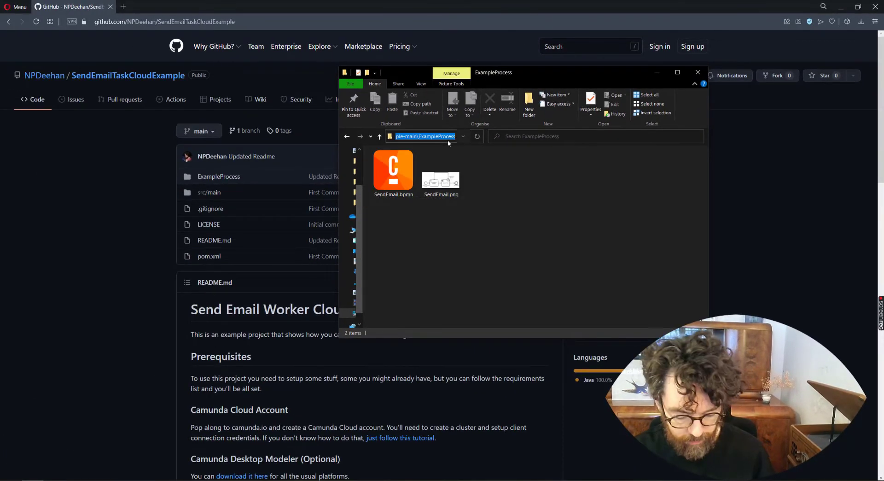
pyautogui.click(476, 238)
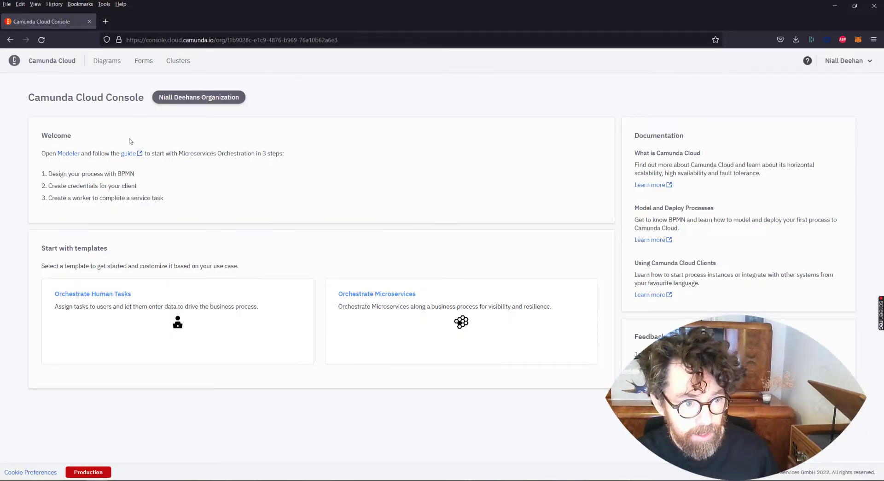
# Create a new diagram in Camunda Cloud Console and import SendEmail.bpmn from C:\temp\SendEmailTaskCloudExample-main\ExampleProcess into it
pyautogui.click(73, 157)
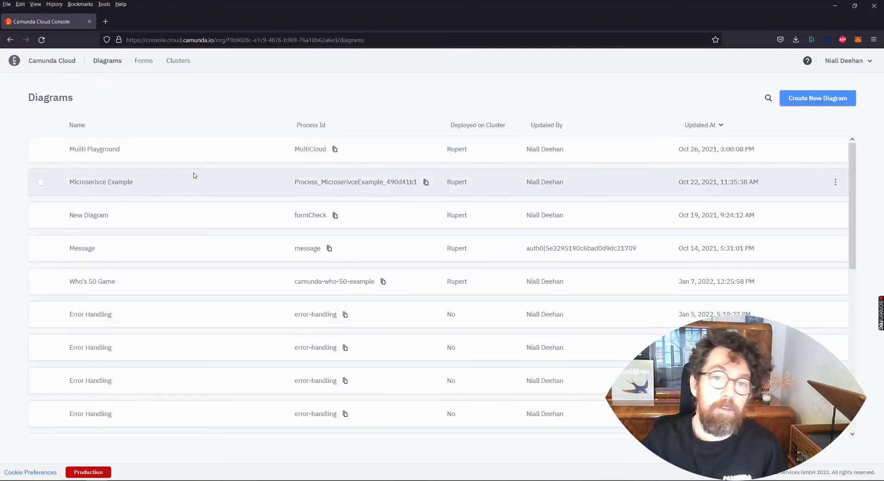
pyautogui.click(806, 97)
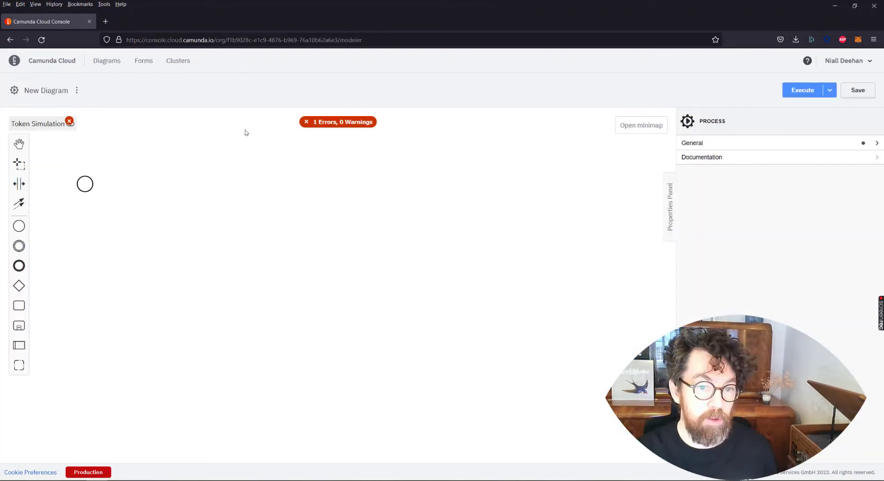
pyautogui.click(78, 91)
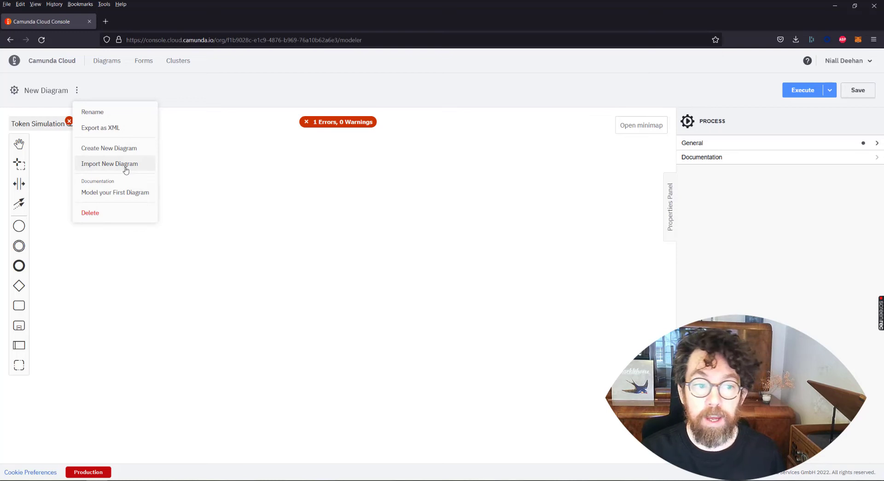
pyautogui.click(151, 169)
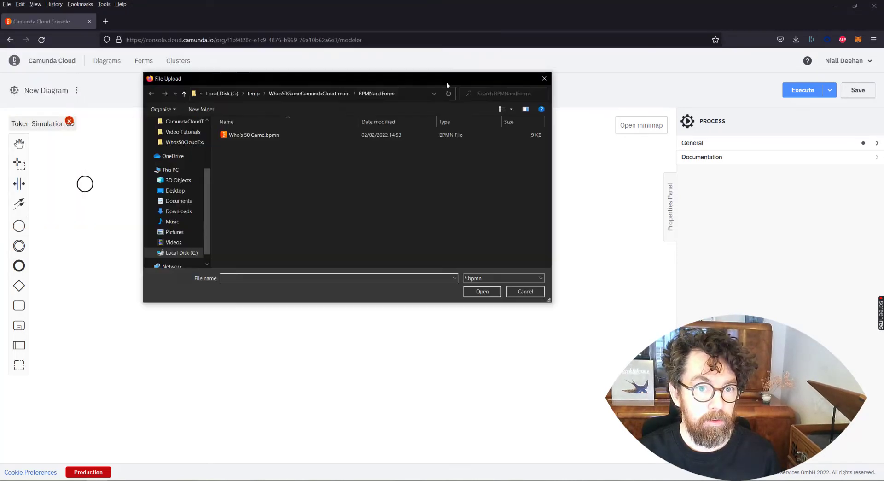
pyautogui.click(413, 99)
pyautogui.write('C:\\temp\\SendEmailTaskCloudExample-main\\ExampleProcess')
pyautogui.press('Return')
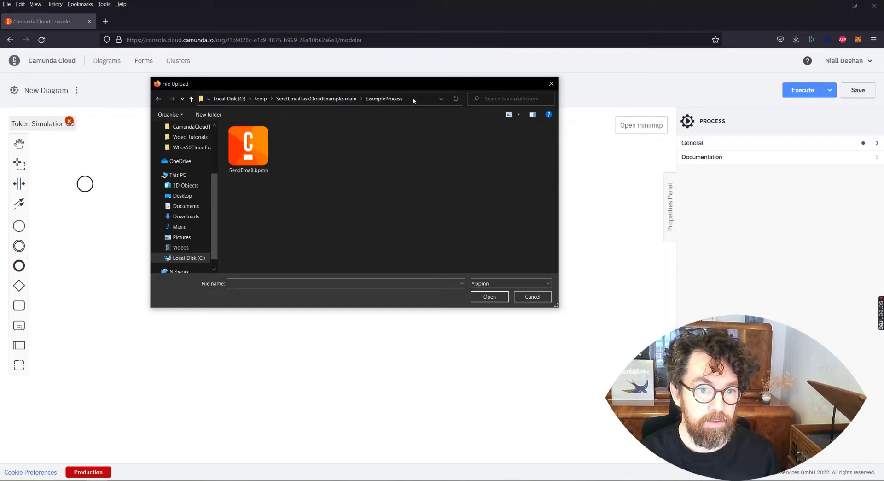
pyautogui.click(257, 154)
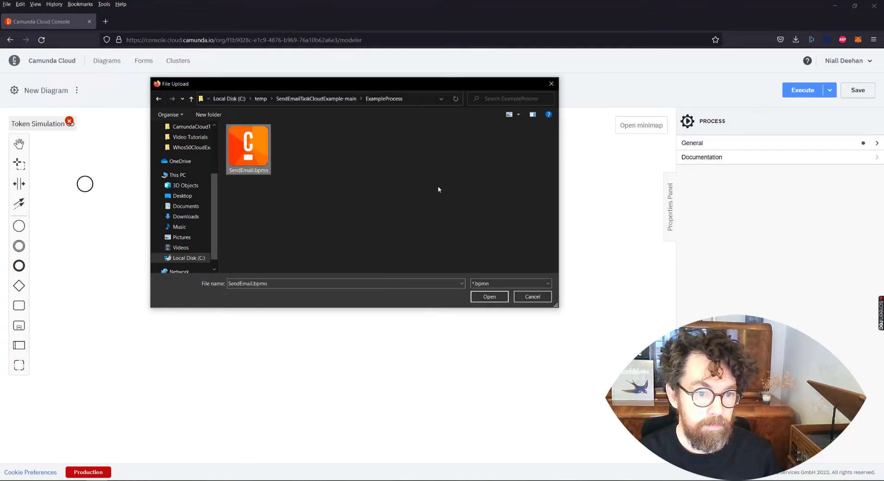
pyautogui.click(497, 297)
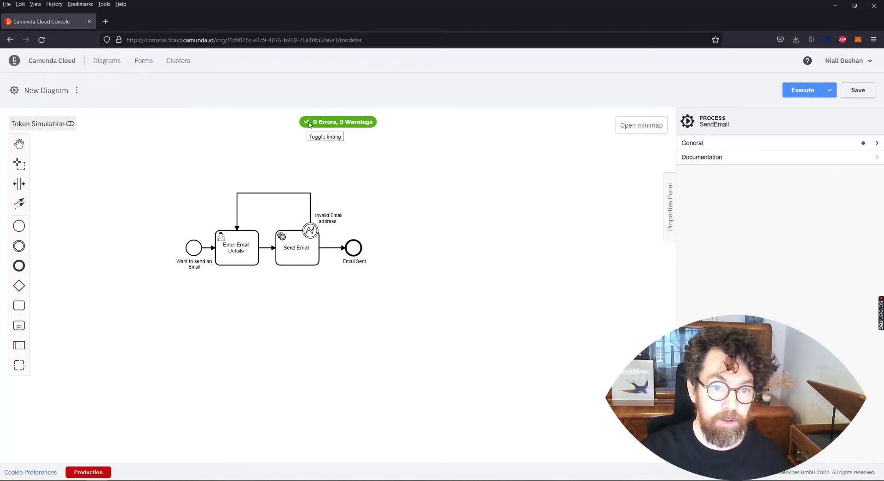
# Save and deploy the imported SendEmail diagram to the Rupert cluster
pyautogui.click(309, 125)
pyautogui.click(309, 125)
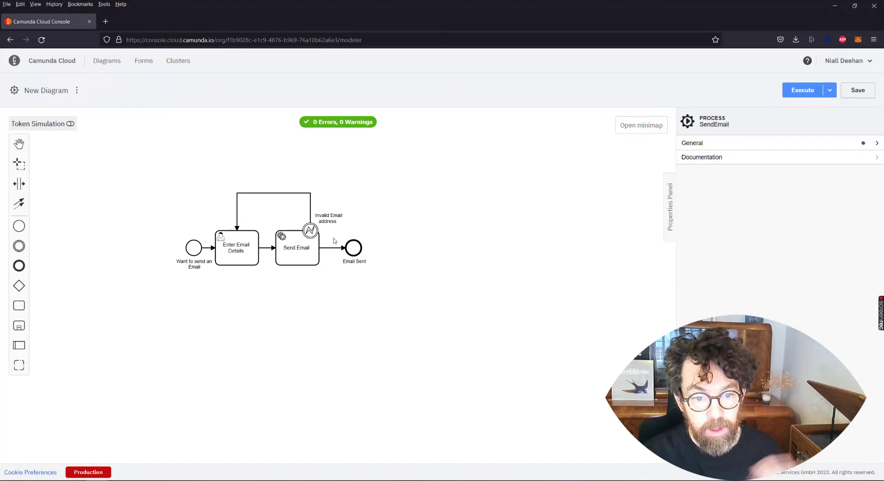
pyautogui.moveTo(374, 210); pyautogui.dragTo(411, 200)
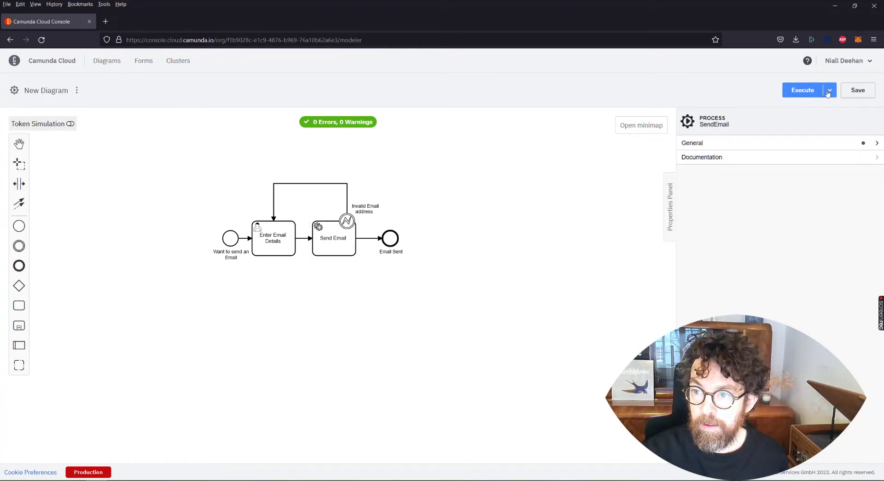
pyautogui.click(830, 90)
pyautogui.click(804, 112)
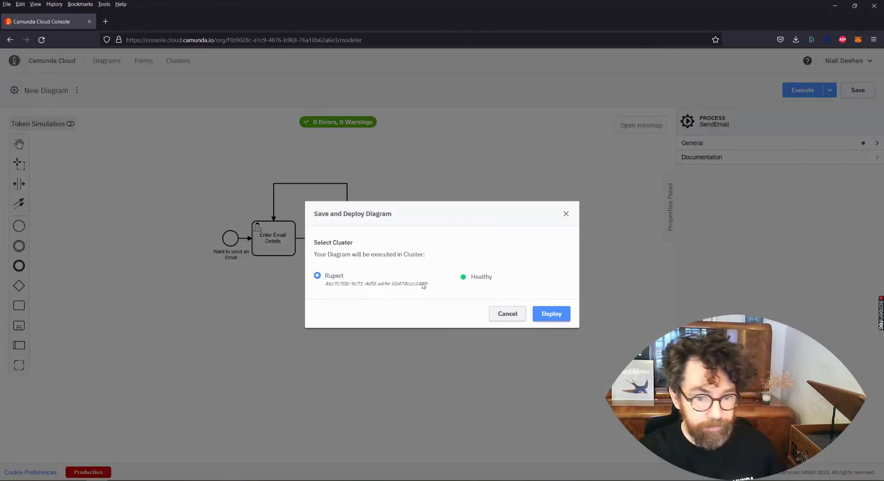
pyautogui.click(558, 313)
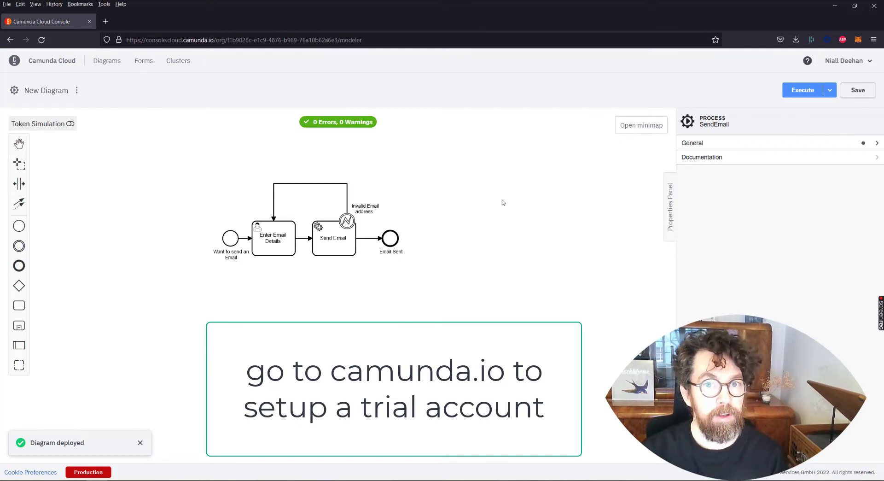
# Start an instance of the SendEmail process without adding any variables
pyautogui.click(829, 94)
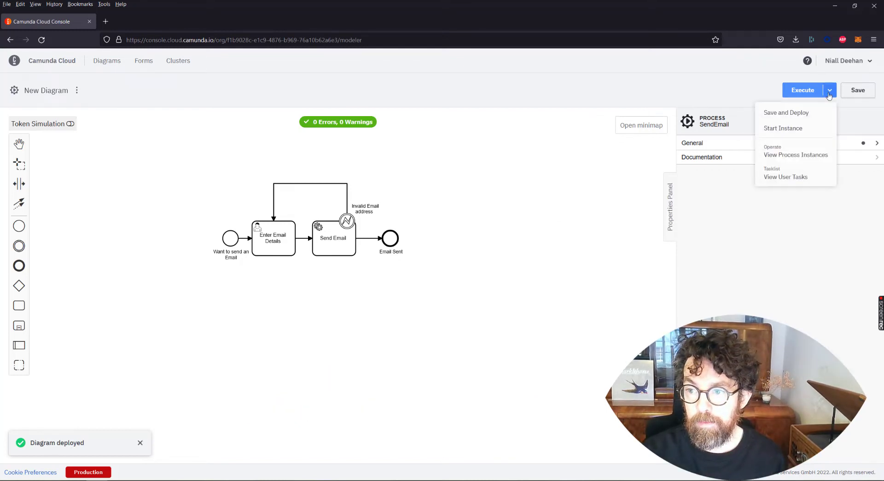
pyautogui.click(783, 133)
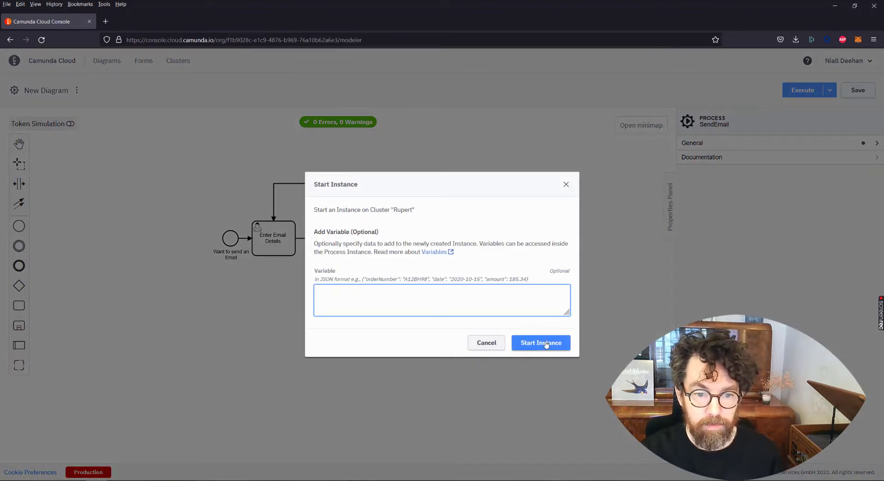
pyautogui.click(542, 343)
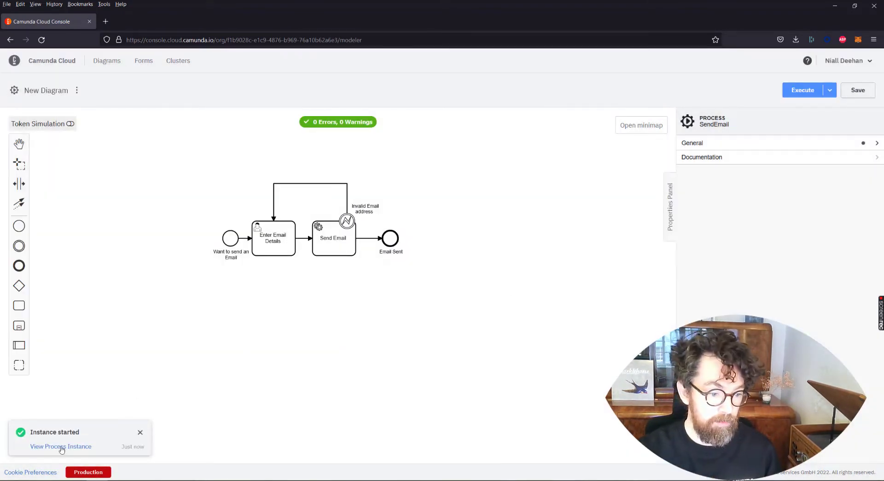
# Launch Tasklist from the Rupert cluster's page and examine the form of the Enter Email Details task
pyautogui.click(174, 63)
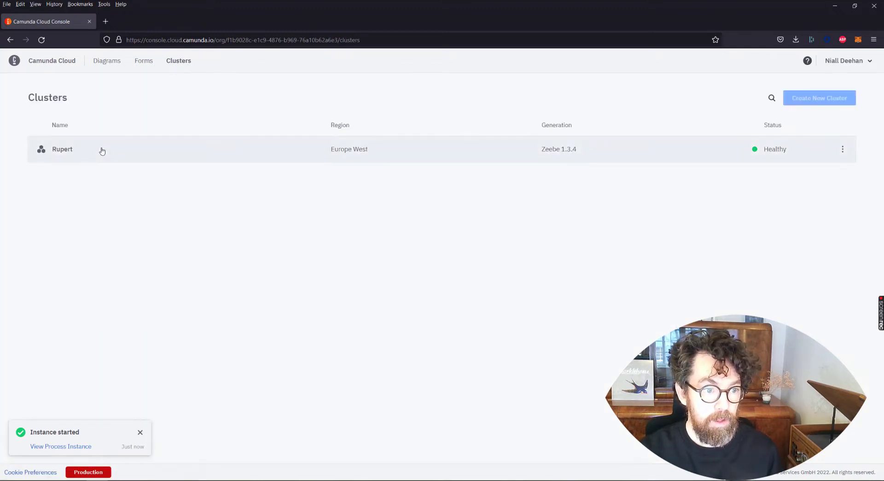
pyautogui.click(166, 148)
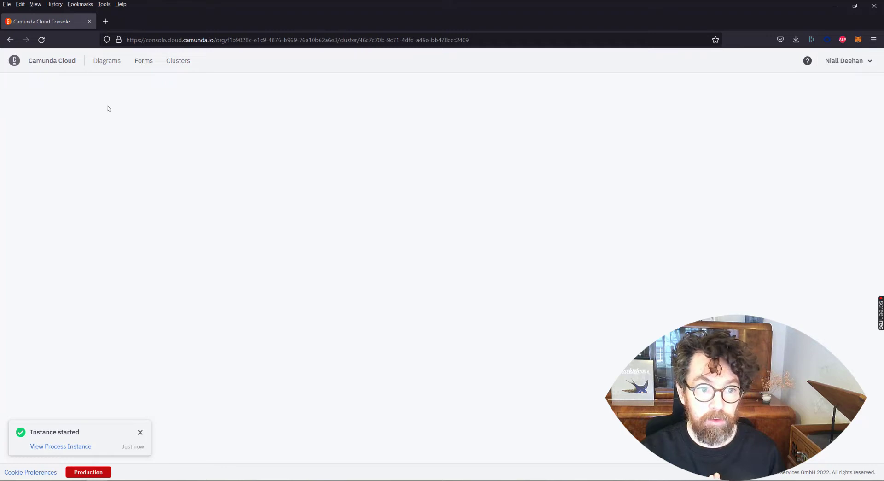
pyautogui.click(153, 224)
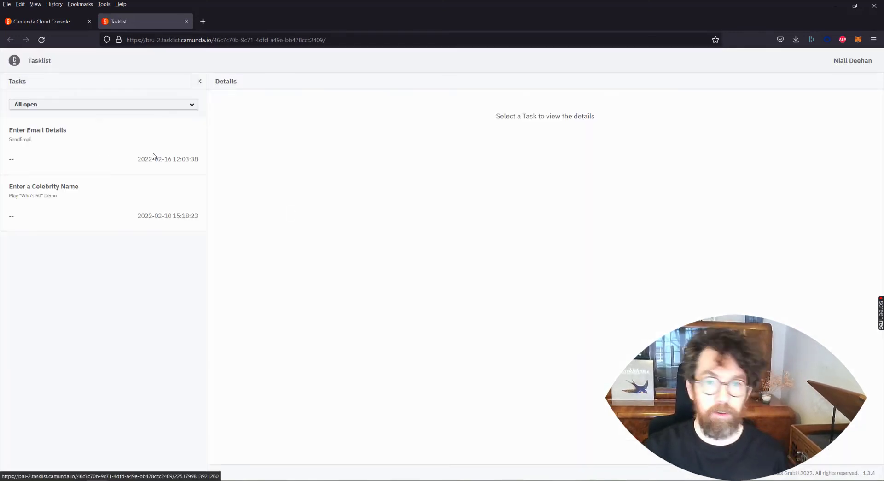
pyautogui.click(100, 151)
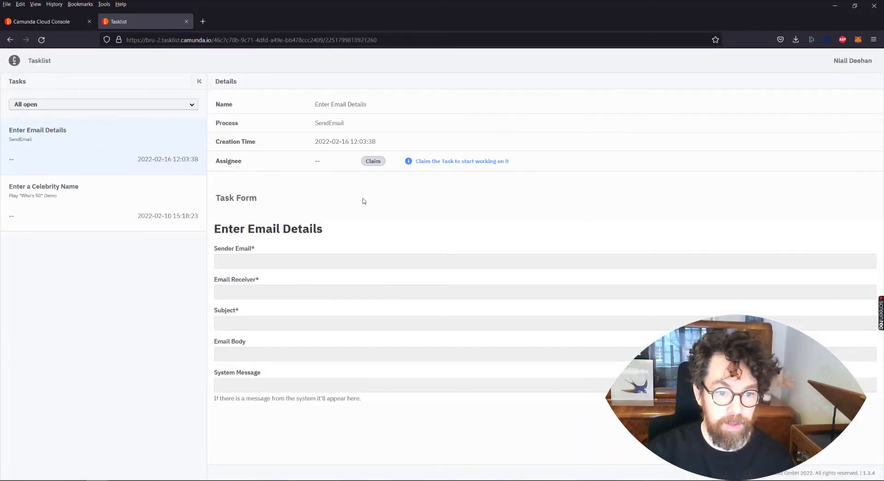
pyautogui.moveTo(238, 221); pyautogui.dragTo(350, 232)
pyautogui.click(350, 232)
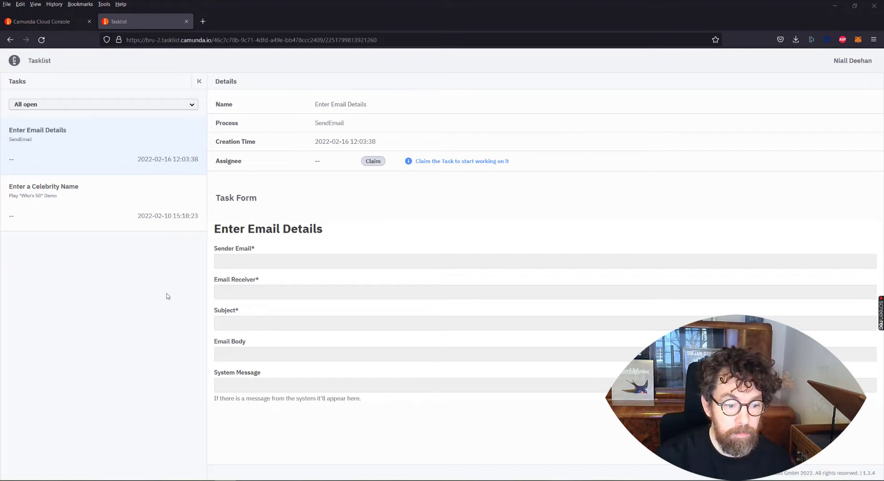
# Switch to File Explorer, go back to the SendEmailTaskCloudExample-main folder and open pom.xml in IntelliJ IDEA
pyautogui.hotkey('alt', 'Tab')
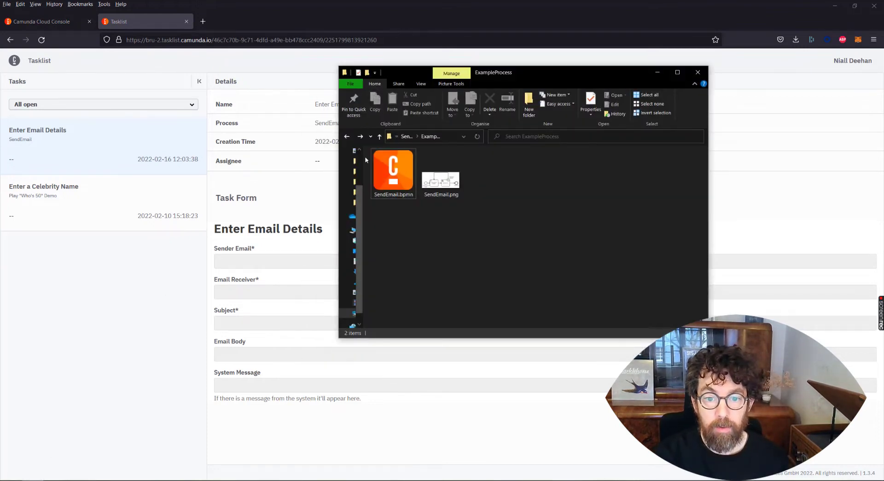
pyautogui.click(347, 136)
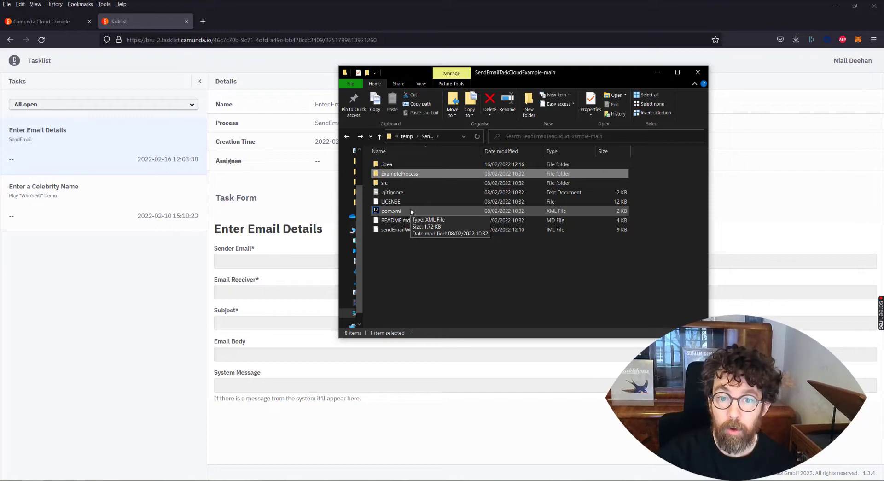
pyautogui.doubleClick(391, 211)
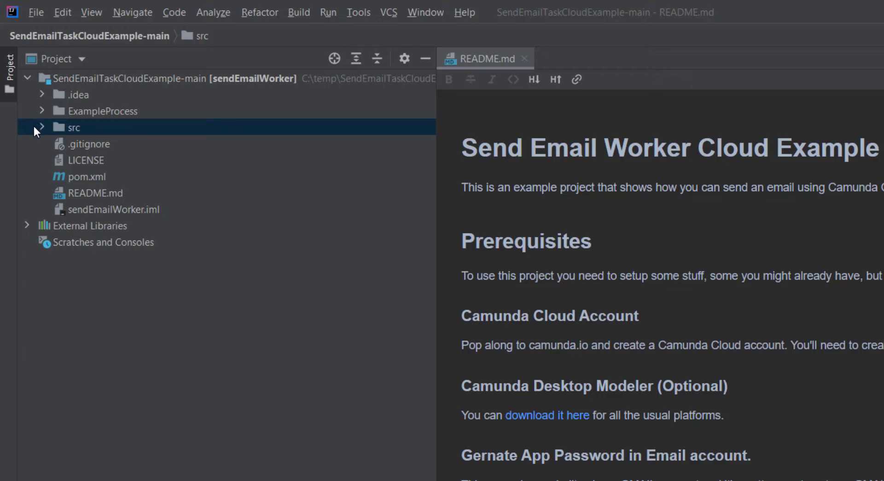
# Expand src/main/java and open the Worker class from the io.camunda.getstarted.sendemail package
pyautogui.click(42, 126)
pyautogui.click(73, 159)
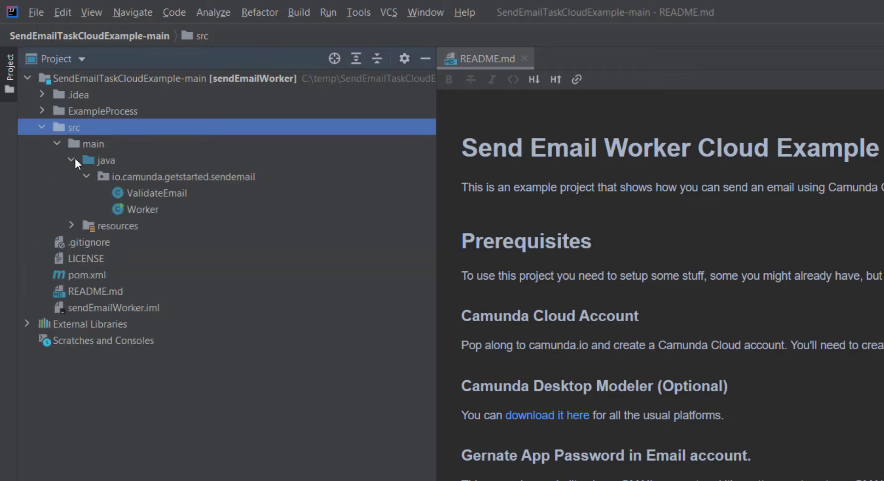
pyautogui.click(147, 209)
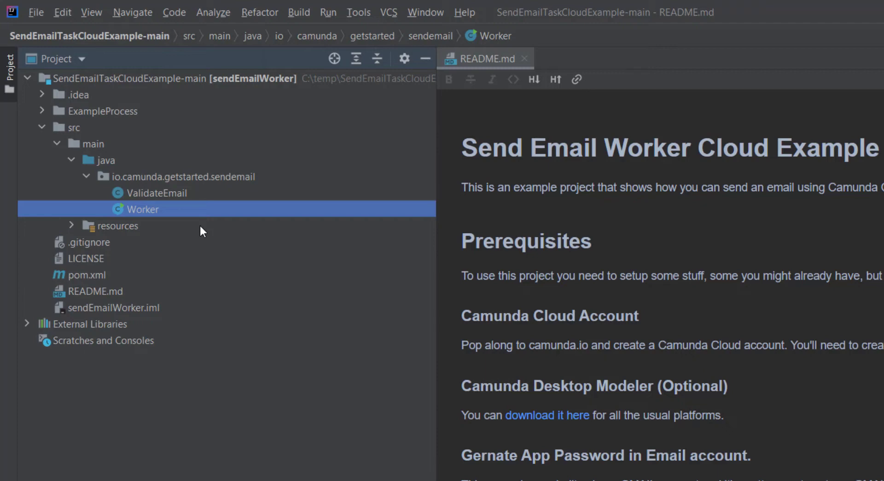
pyautogui.doubleClick(164, 210)
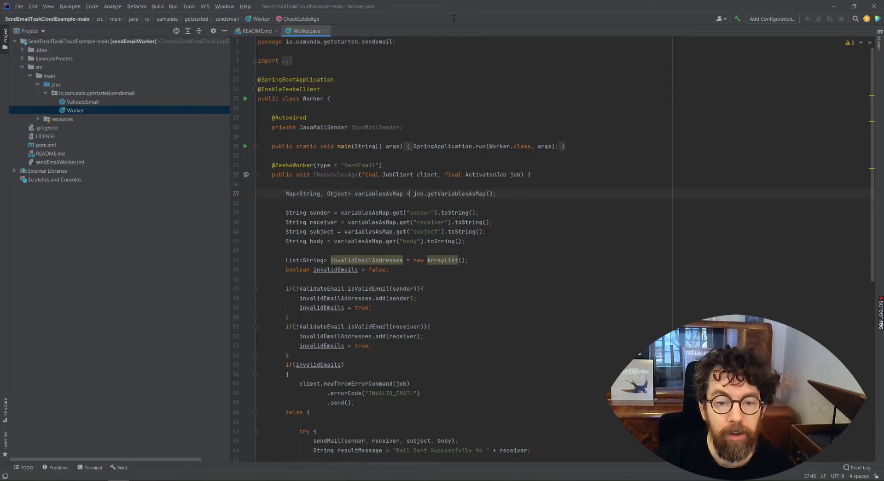
pyautogui.moveTo(418, 142)
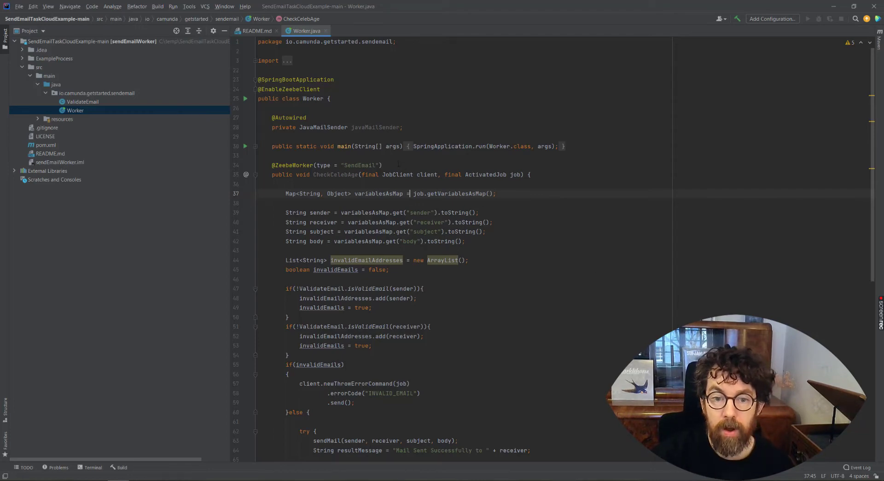
pyautogui.moveTo(399, 164); pyautogui.dragTo(272, 163)
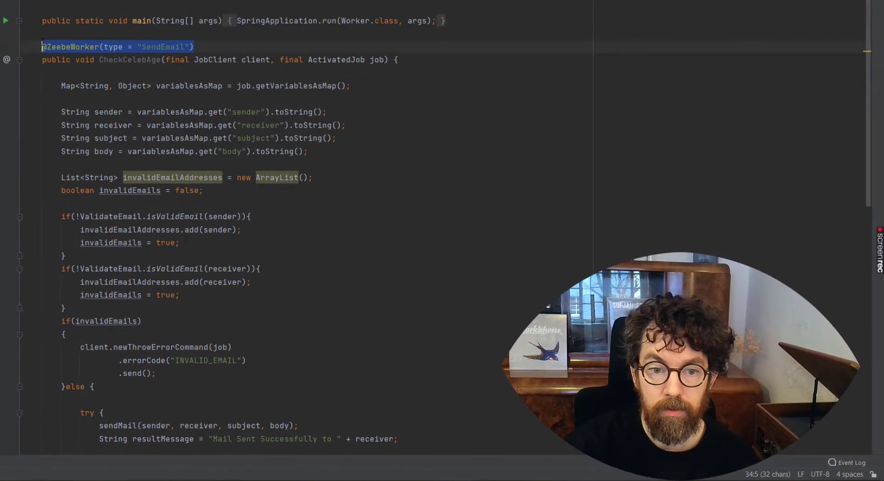
pyautogui.click(184, 34)
pyautogui.doubleClick(164, 46)
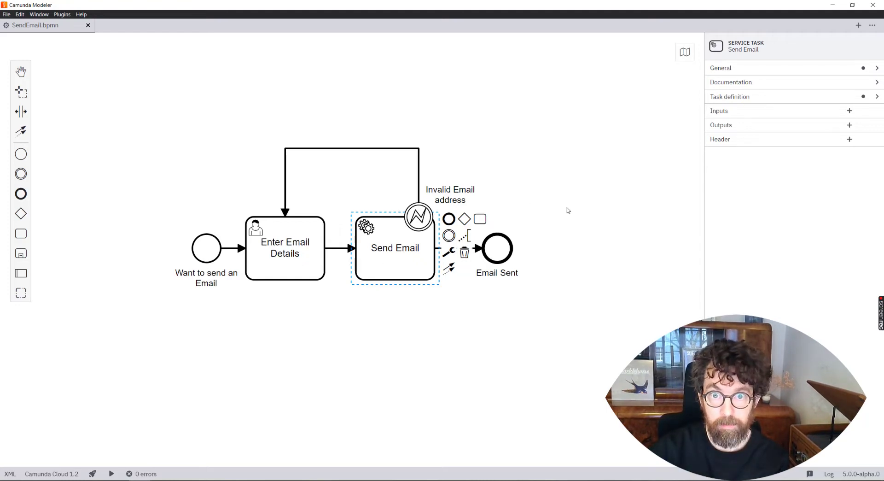
# Switch to Camunda Modeler and check the type in the Send Email service task's task definition
pyautogui.click(768, 96)
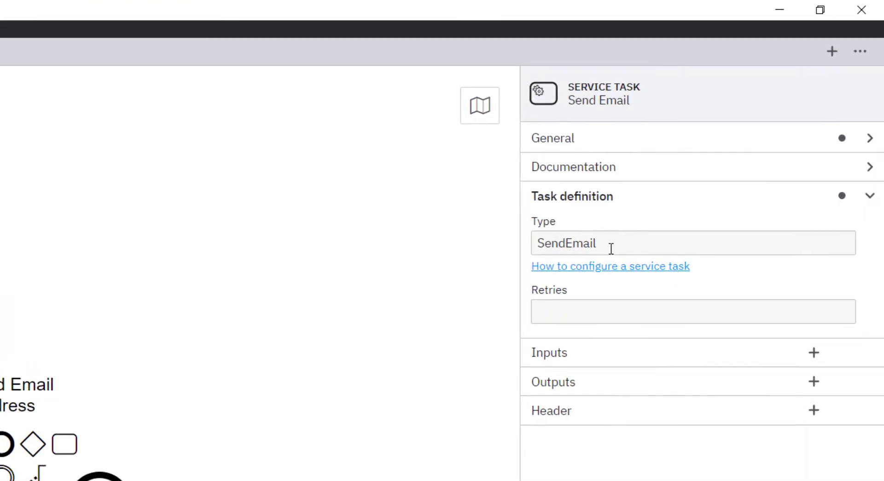
pyautogui.click(755, 118)
pyautogui.doubleClick(739, 119)
pyautogui.click(516, 150)
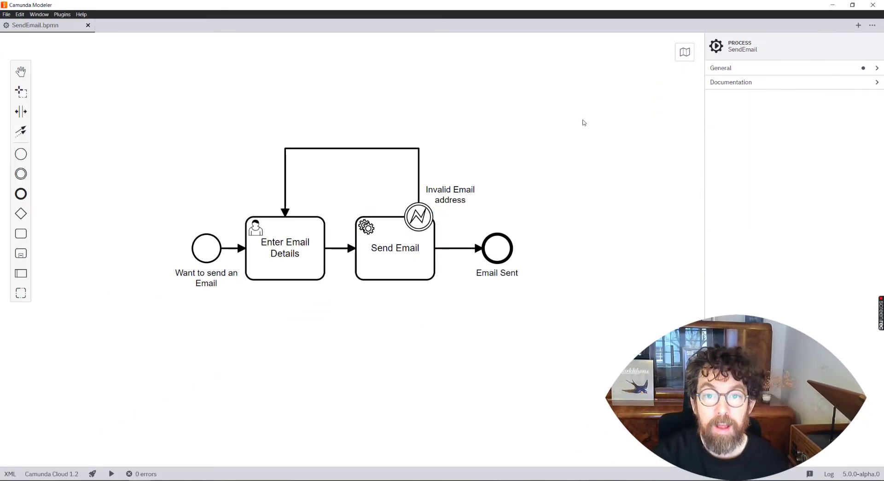
pyautogui.click(412, 249)
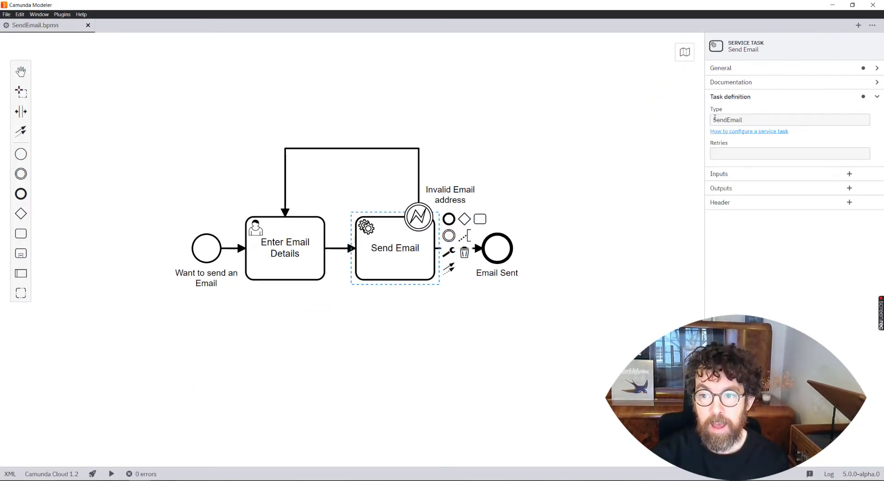
# Switch back to IntelliJ IDEA and examine the lines that read the sender, receiver, subject and body variables in the worker
pyautogui.hotkey('alt', 'Tab')
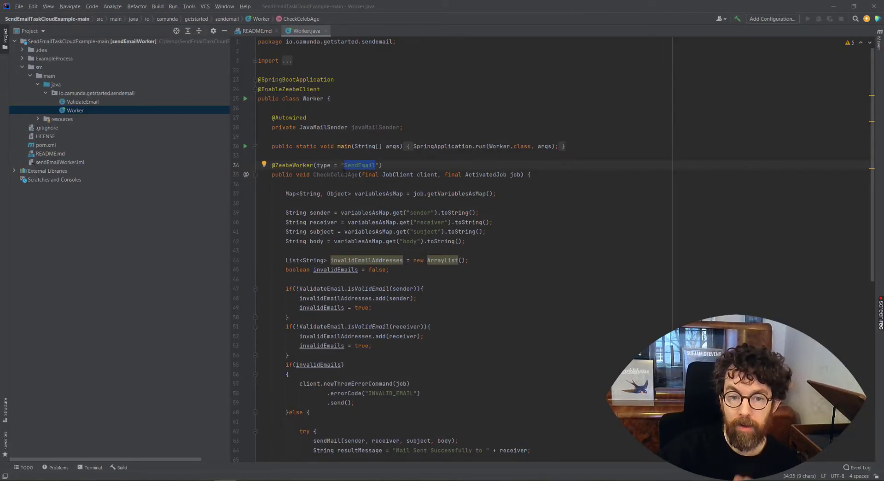
pyautogui.click(468, 241)
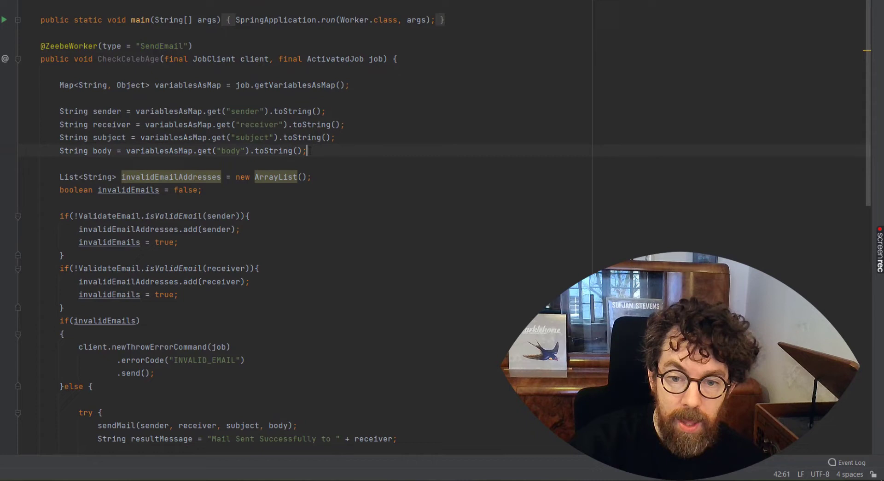
pyautogui.moveTo(309, 151); pyautogui.dragTo(34, 127)
pyautogui.click(433, 173)
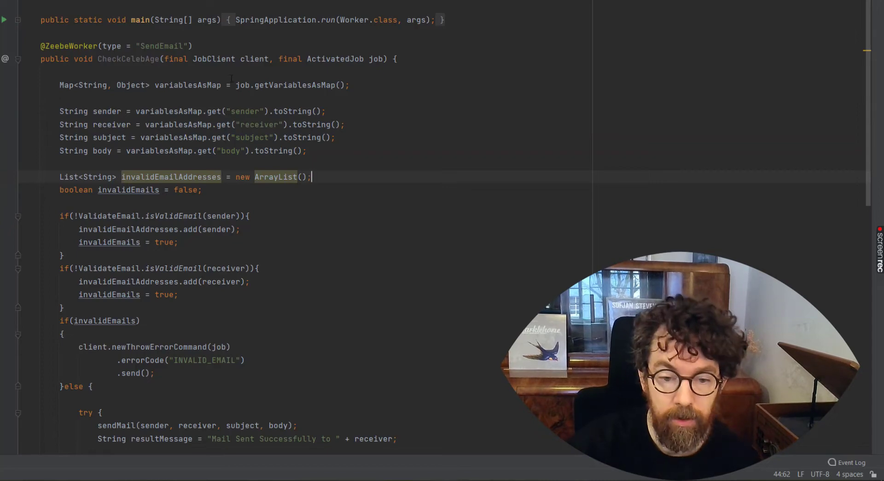
# Examine the worker's sendMail call, the sendMail method and the newCompleteCommand line that completes the job
pyautogui.scroll(-2, 300, 99)
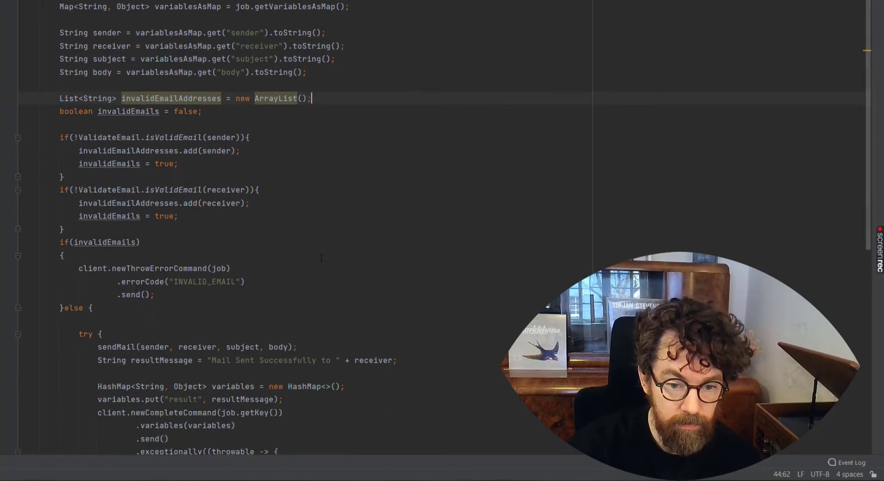
pyautogui.scroll(-4, 260, 224)
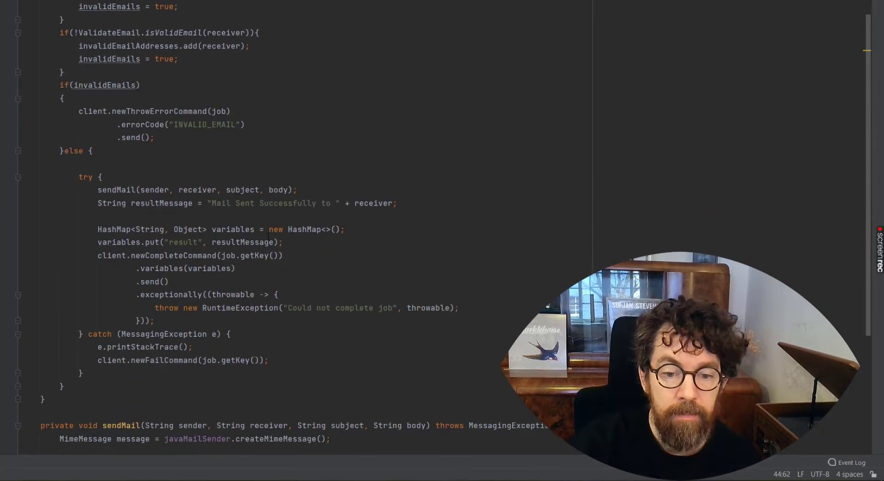
pyautogui.scroll(-1, 213, 162)
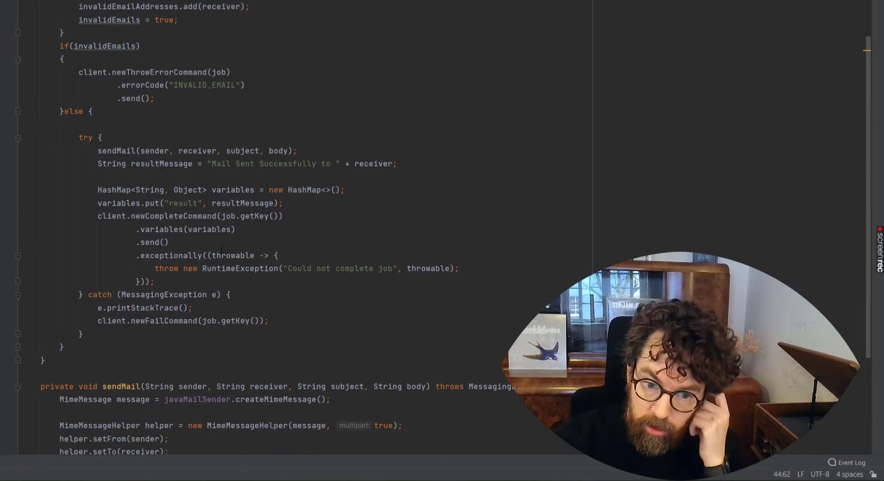
pyautogui.doubleClick(113, 153)
pyautogui.hotkey('ctrl', 'b')
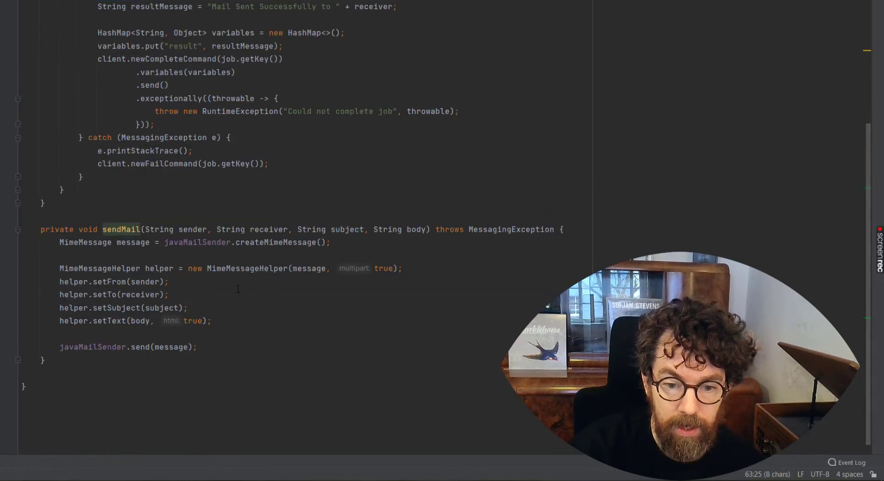
pyautogui.scroll(5, 238, 289)
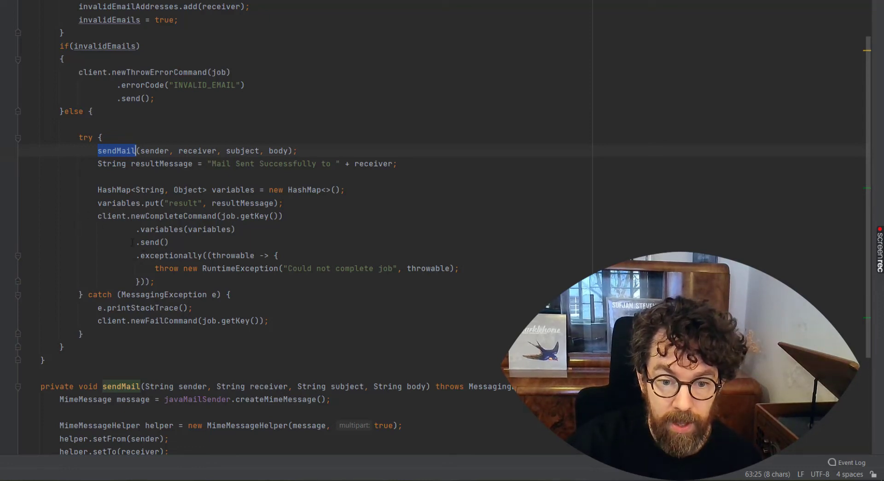
pyautogui.moveTo(79, 216); pyautogui.dragTo(284, 217)
pyautogui.click(299, 223)
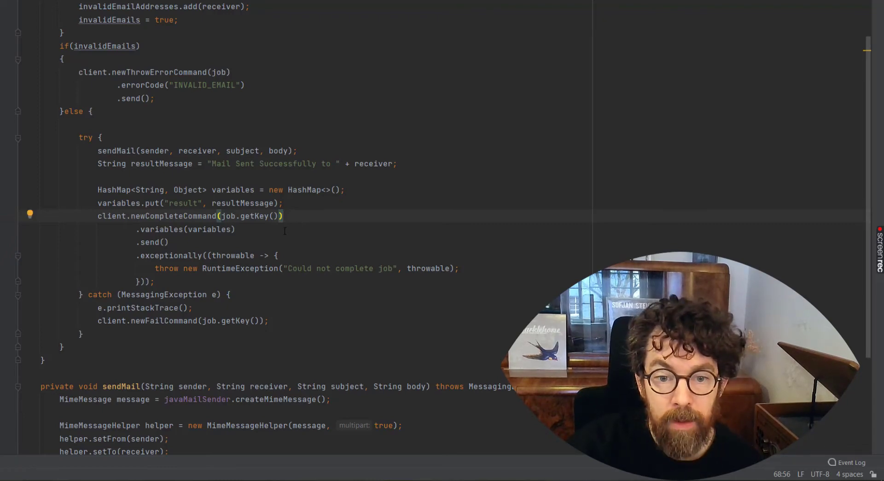
# Compare the worker's INVALID_EMAIL error code with the error settings of the Invalid Email address boundary event in Camunda Modeler
pyautogui.scroll(2, 285, 231)
pyautogui.scroll(3, 286, 231)
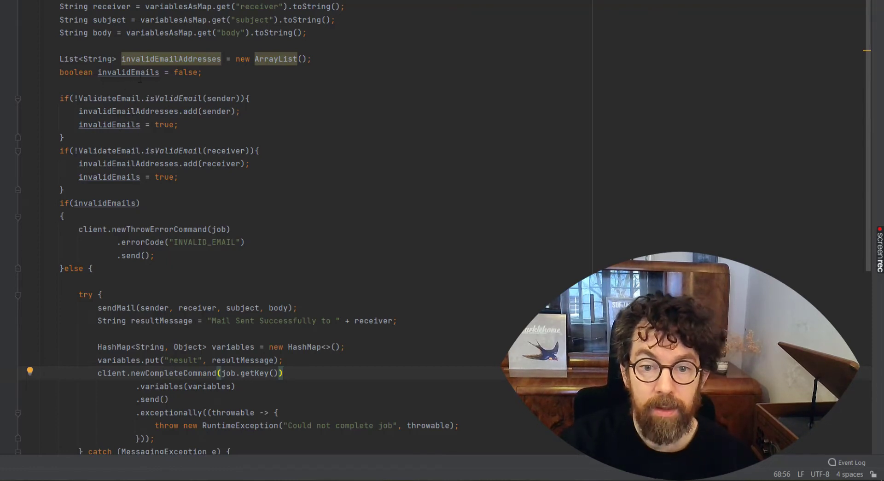
pyautogui.scroll(-1, 165, 184)
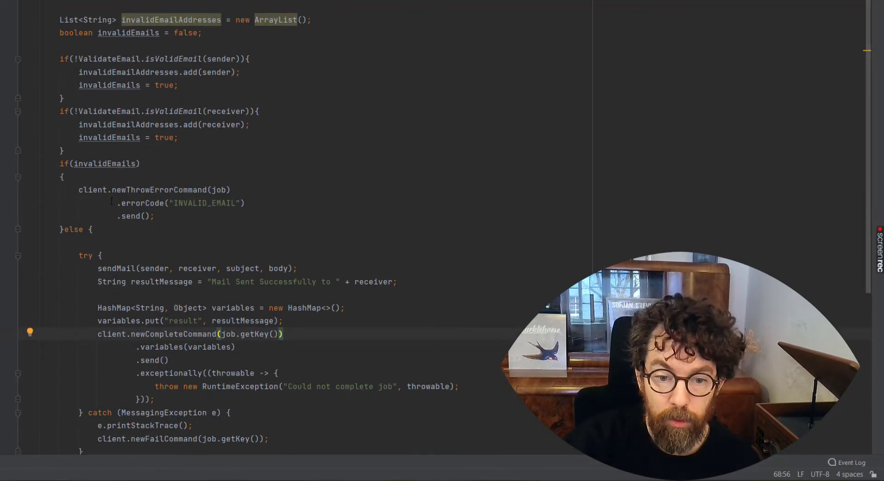
pyautogui.moveTo(111, 201); pyautogui.dragTo(259, 201)
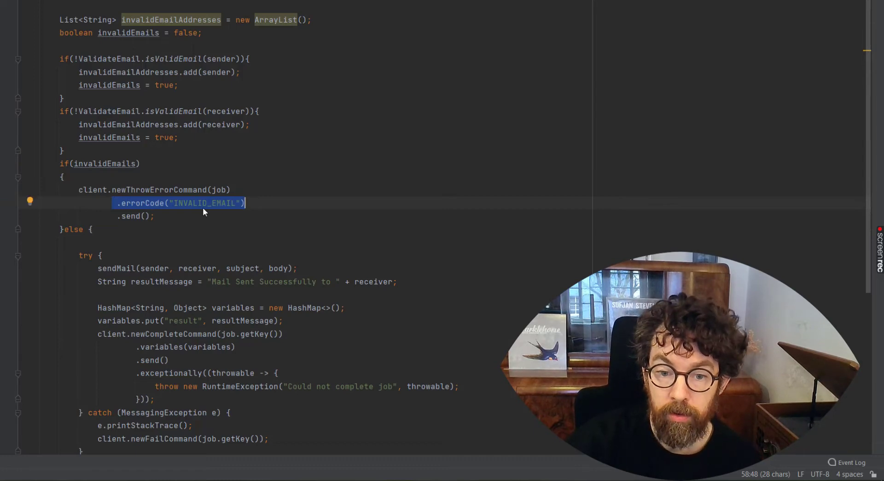
pyautogui.doubleClick(204, 203)
pyautogui.click(269, 201)
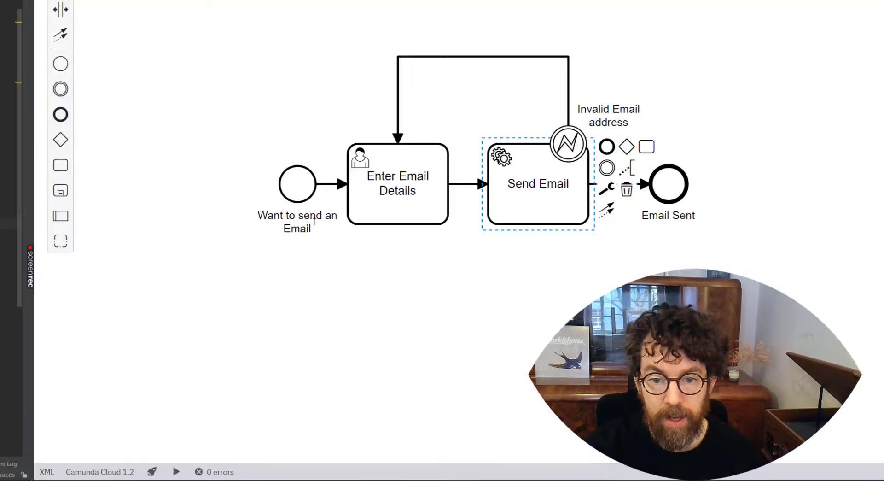
pyautogui.click(215, 326)
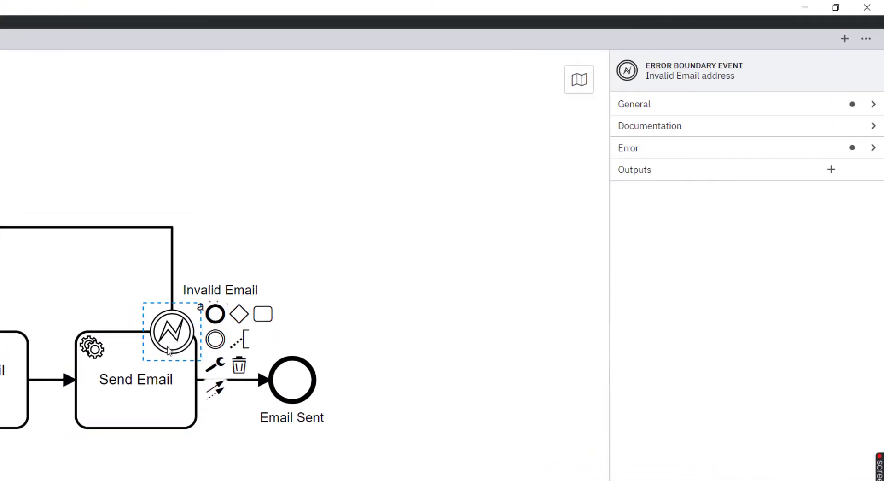
pyautogui.click(679, 140)
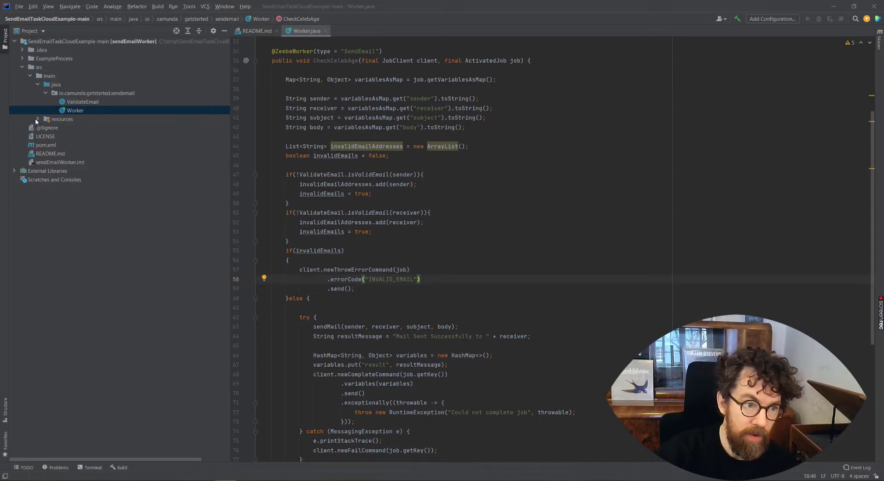
# Back in IntelliJ IDEA, open application.yml from the resources folder and examine the spring.mail host value
pyautogui.click(38, 119)
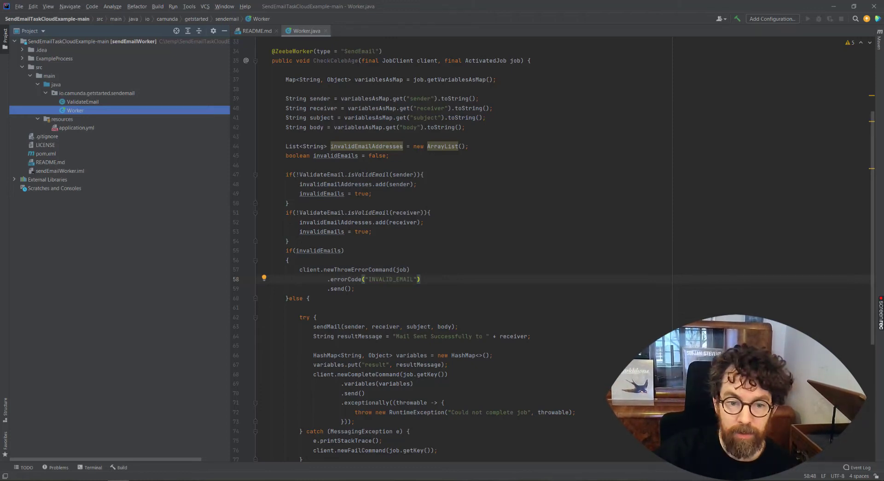
pyautogui.click(85, 129)
pyautogui.doubleClick(84, 129)
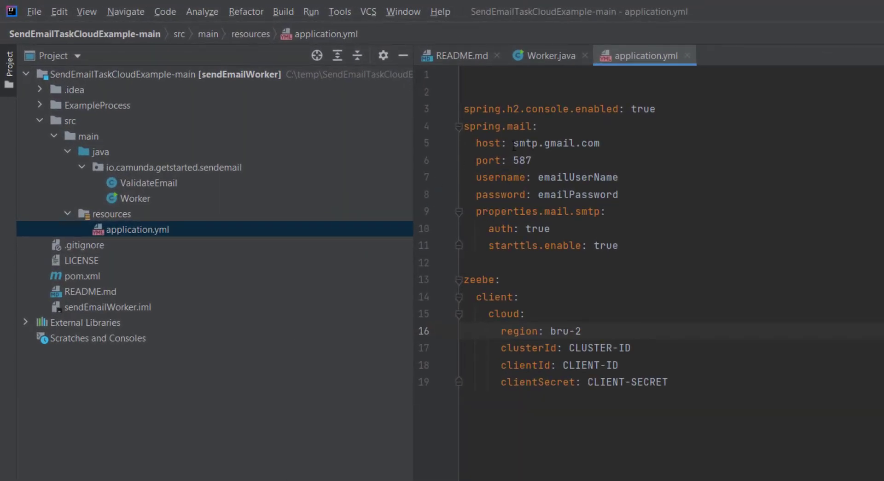
pyautogui.moveTo(514, 144); pyautogui.dragTo(601, 144)
pyautogui.click(620, 147)
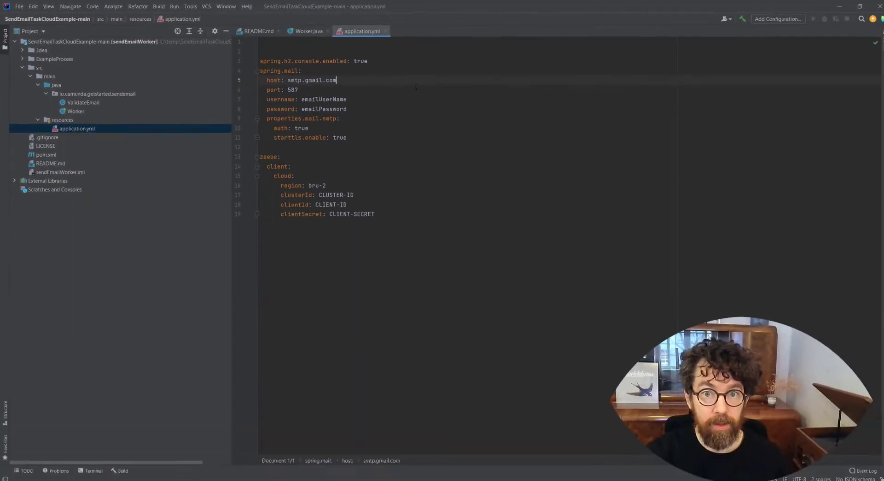
# Consult the README's setup instructions and examine the mail username and password placeholders in application.yml
pyautogui.click(258, 31)
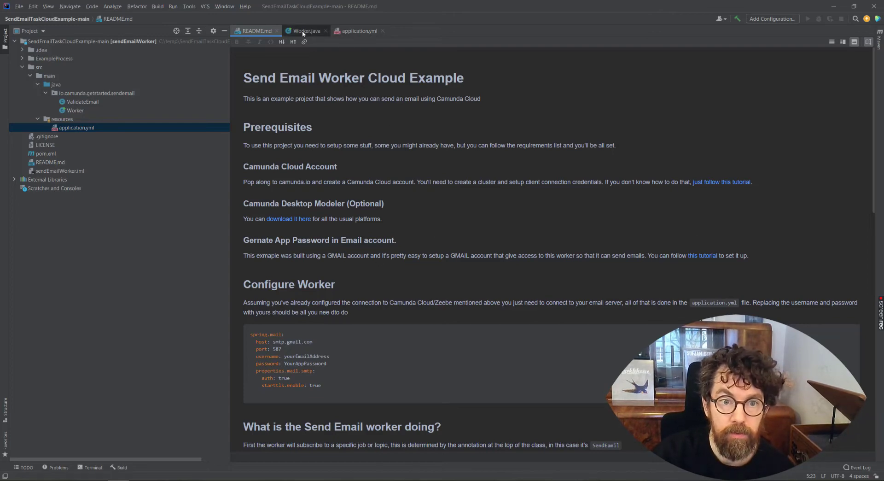
pyautogui.click(359, 31)
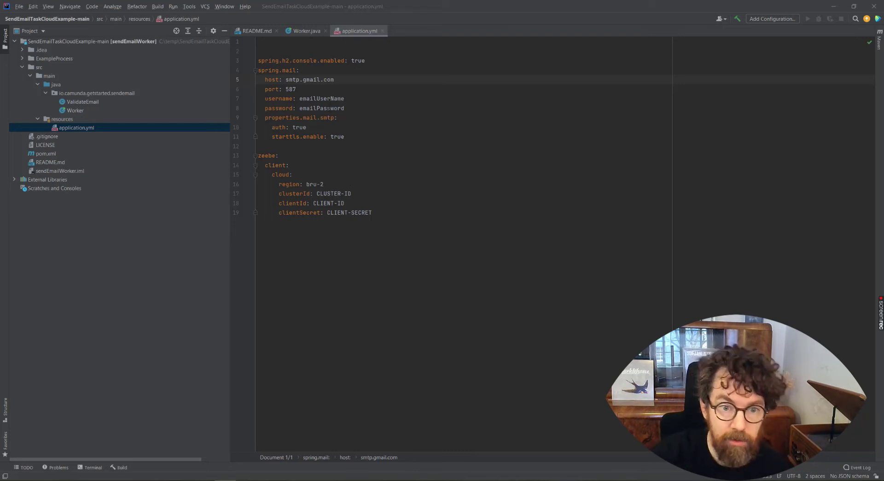
pyautogui.doubleClick(301, 98)
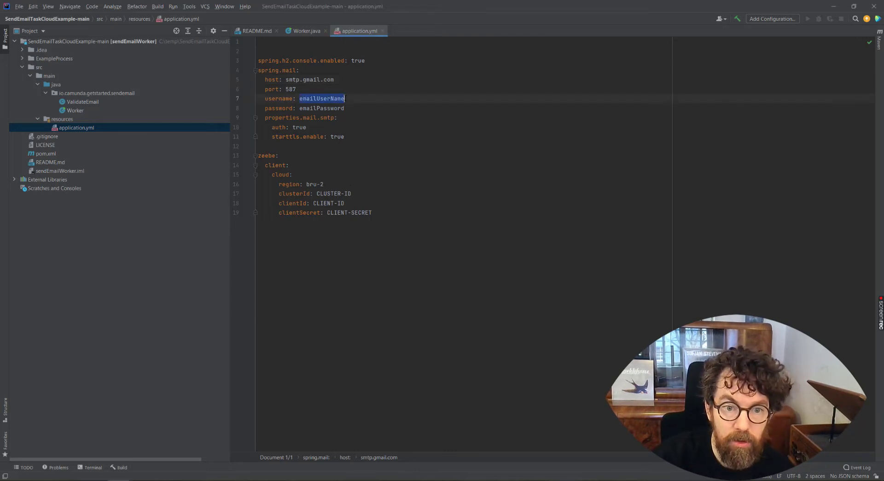
pyautogui.moveTo(300, 109); pyautogui.dragTo(345, 109)
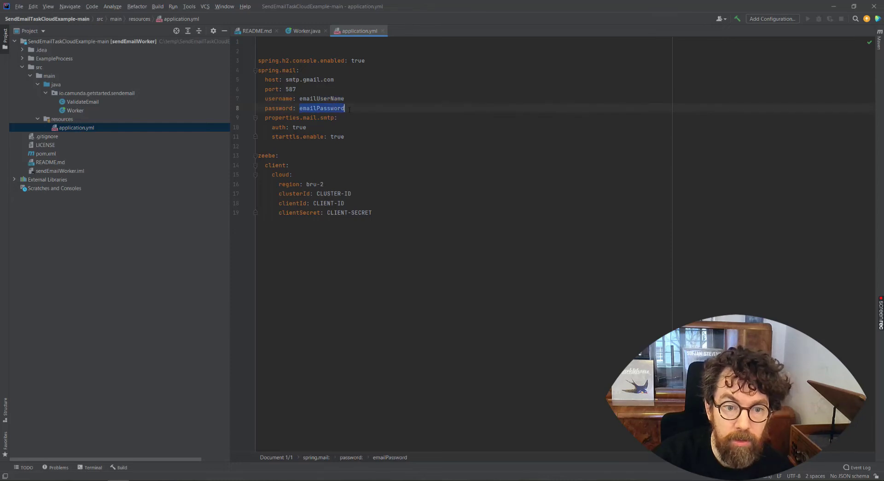
pyautogui.click(346, 109)
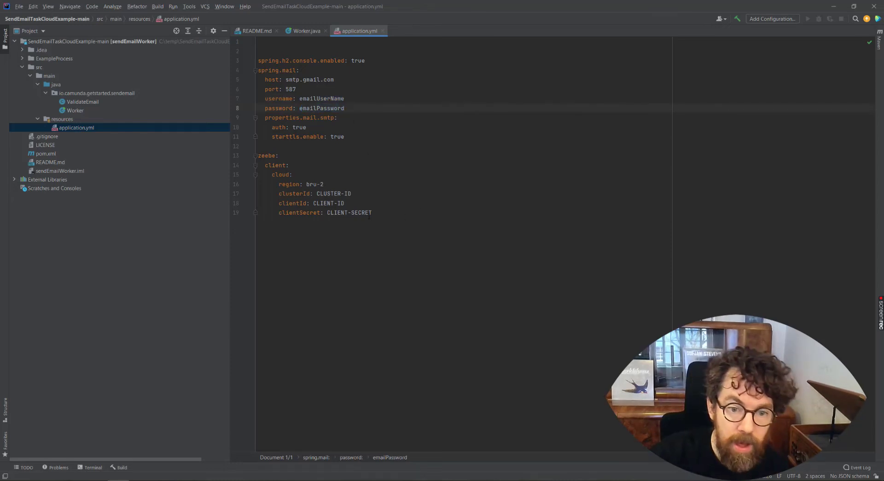
# Examine the zeebe client cloud block with its region, clusterId, clientId and clientSecret entries in application.yml
pyautogui.moveTo(401, 213); pyautogui.dragTo(253, 161)
pyautogui.click(336, 184)
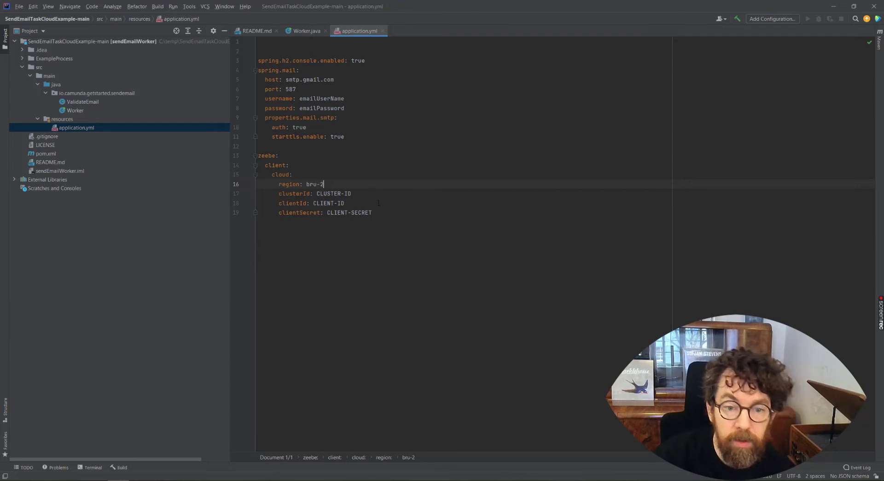
pyautogui.moveTo(388, 213); pyautogui.dragTo(244, 160)
pyautogui.click(347, 174)
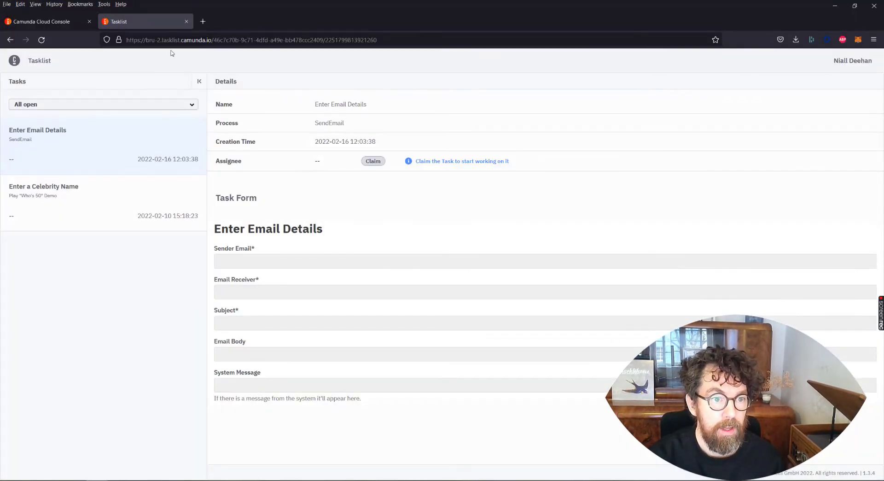
# In Camunda Cloud Console, create a client credential named Send-An-Email with the Zeebe scope for the Rupert cluster
pyautogui.click(57, 21)
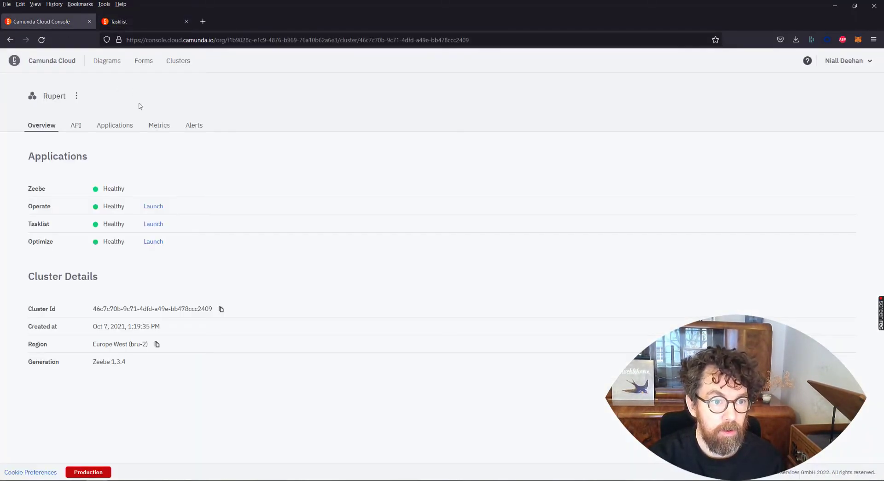
pyautogui.click(77, 127)
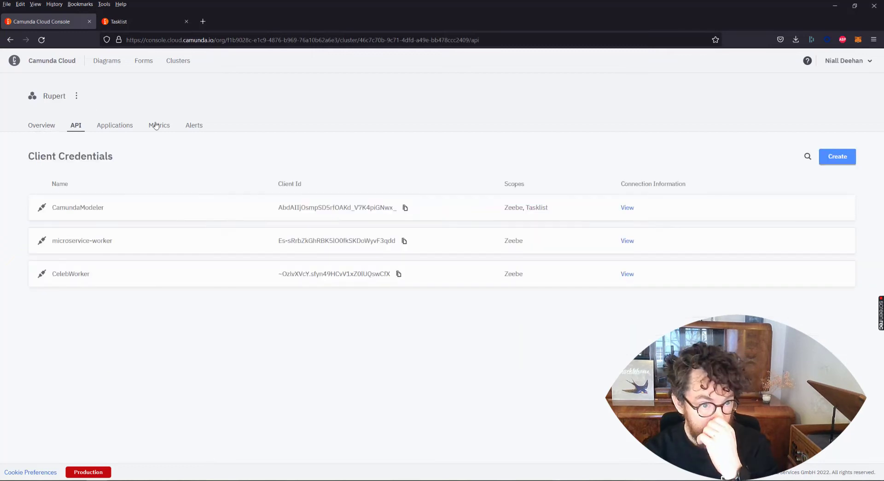
pyautogui.click(840, 164)
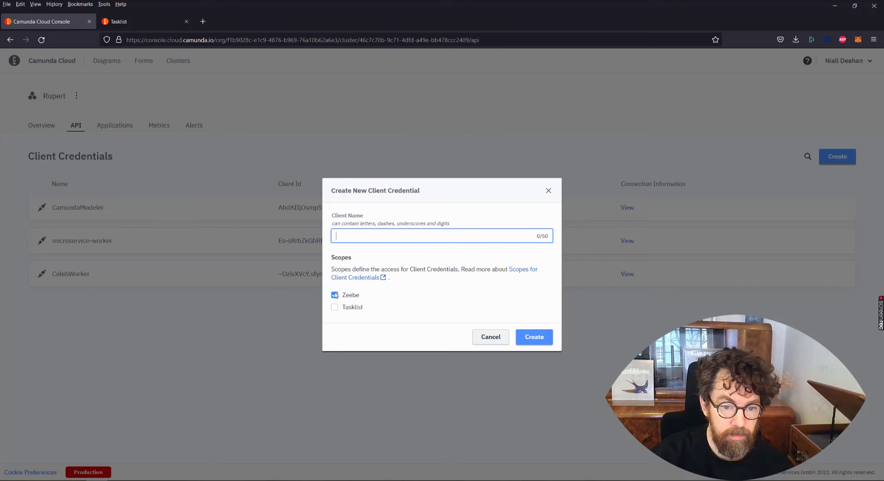
pyautogui.write('Send')
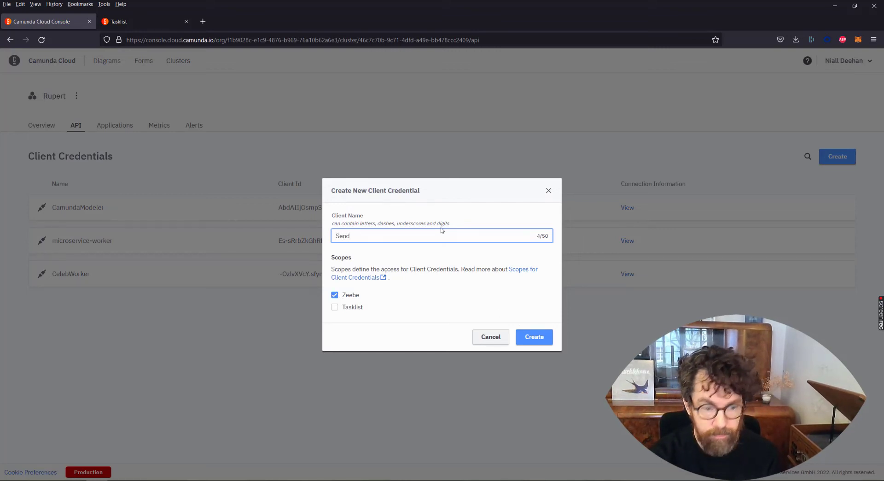
pyautogui.write('-An')
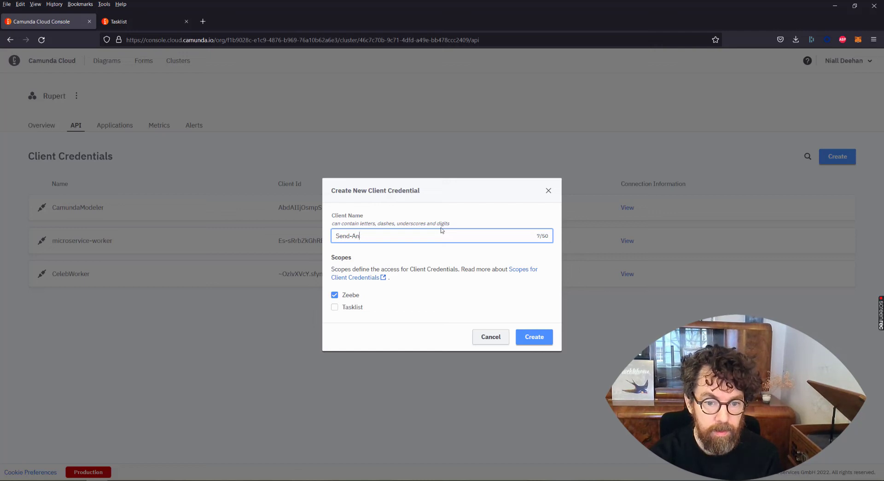
pyautogui.write('-Email')
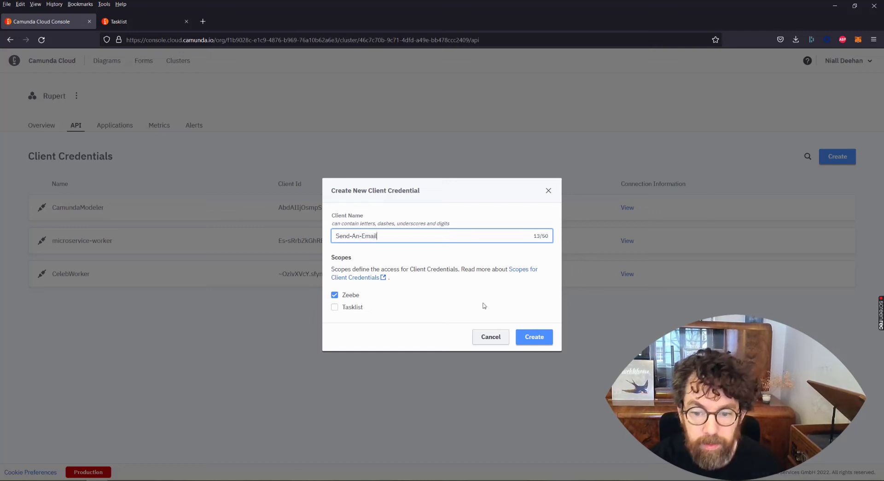
pyautogui.click(535, 339)
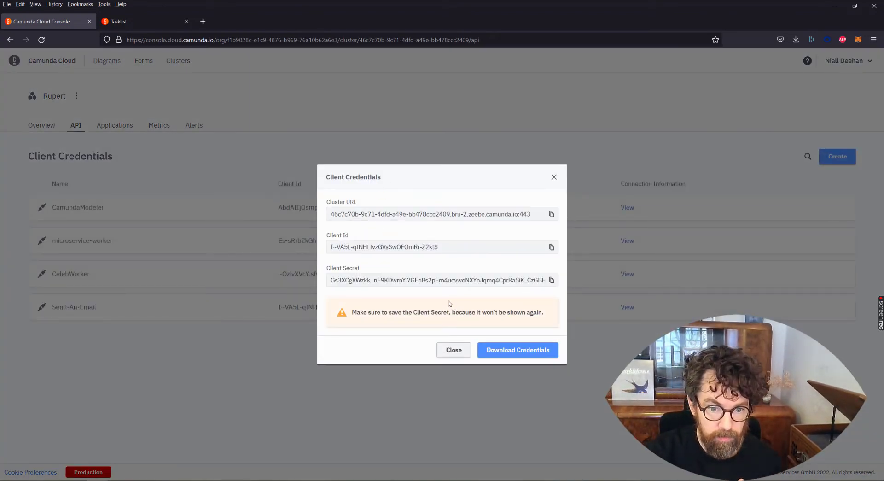
# Download the new client's credentials as a text file and open the file in Notepad
pyautogui.click(512, 351)
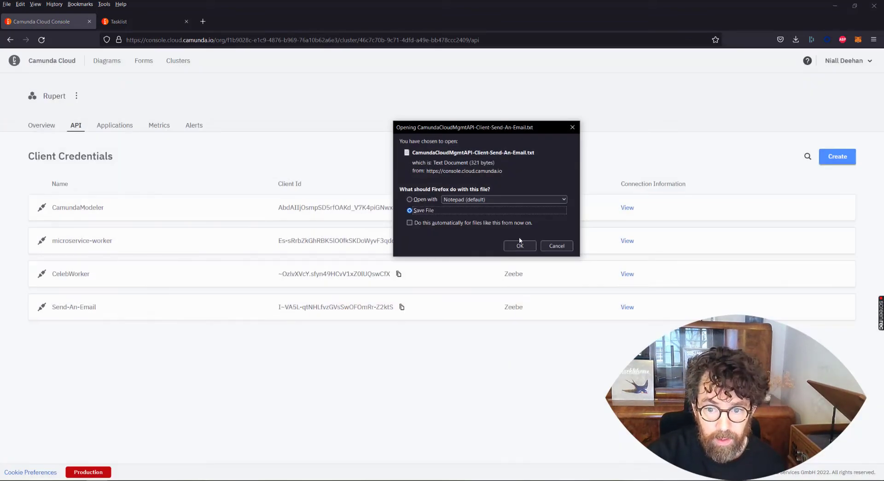
pyautogui.click(520, 244)
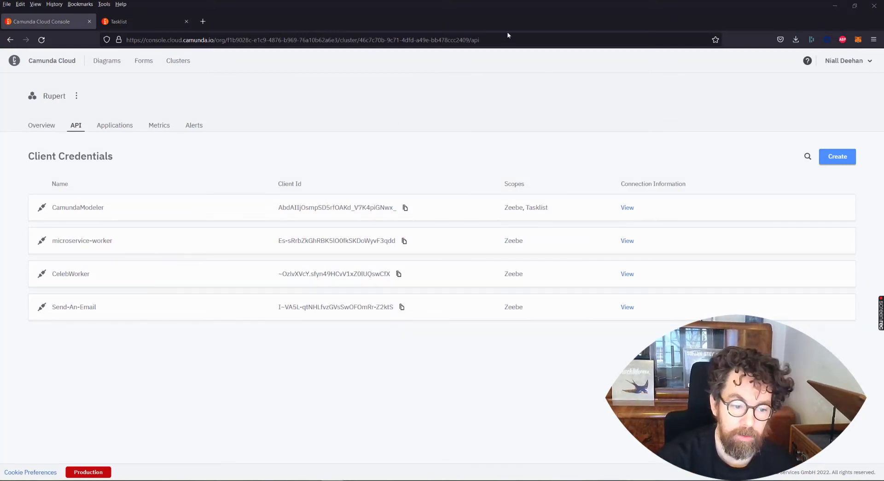
pyautogui.click(308, 479)
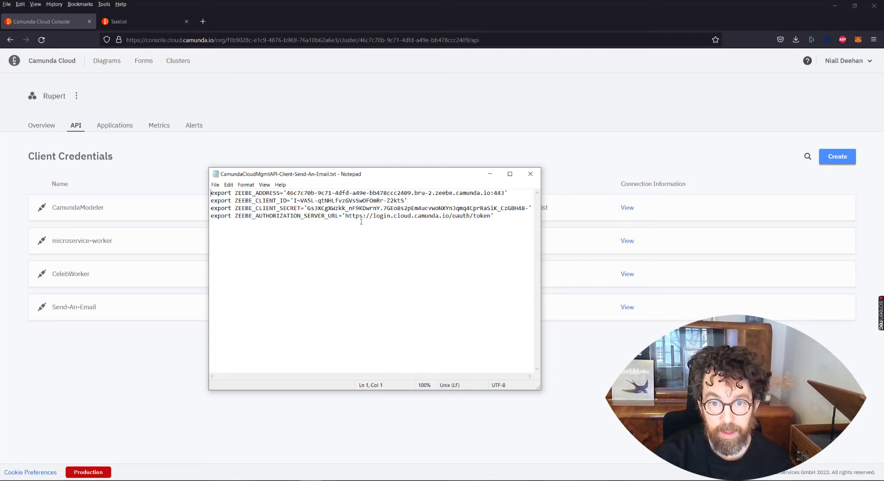
# Replace the CLUSTER-ID placeholder in IntelliJ IDEA's application.yml with the cluster ID part of ZEEBE_ADDRESS from the credentials file
pyautogui.press('ctrl+super+Left')
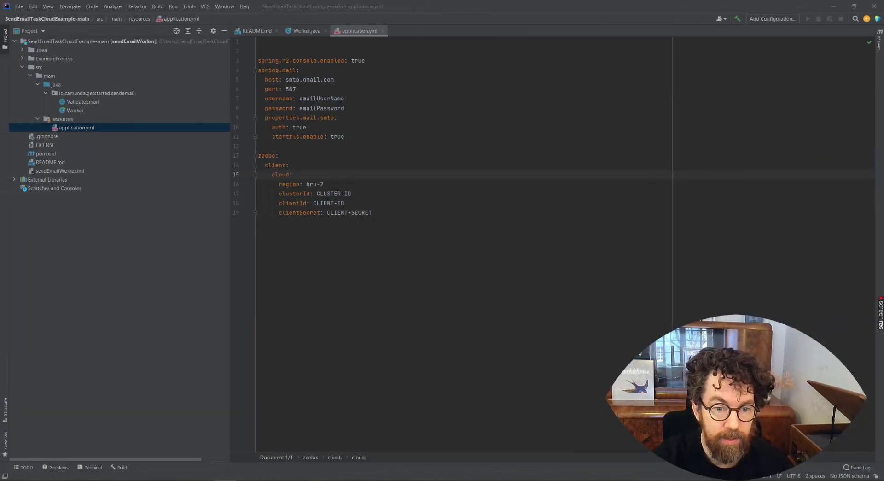
pyautogui.moveTo(275, 193); pyautogui.dragTo(352, 193)
pyautogui.click(351, 194)
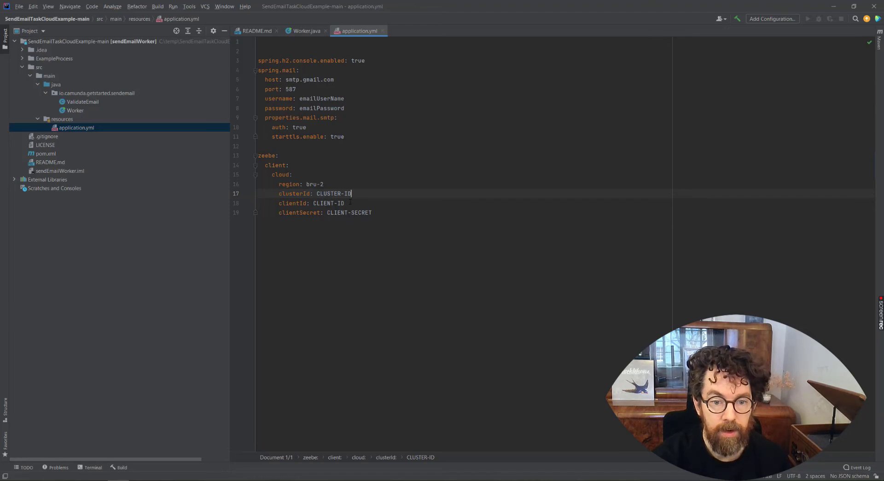
pyautogui.press('ctrl+super+Right')
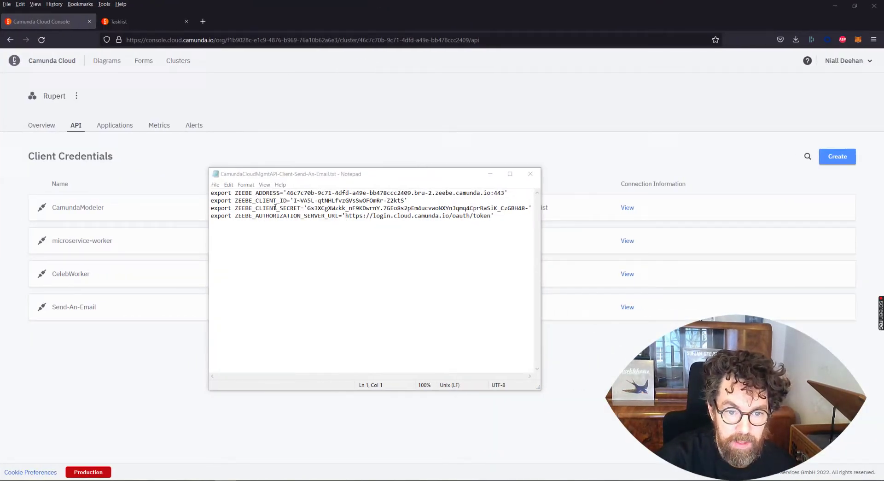
pyautogui.click(281, 217)
pyautogui.click(348, 216)
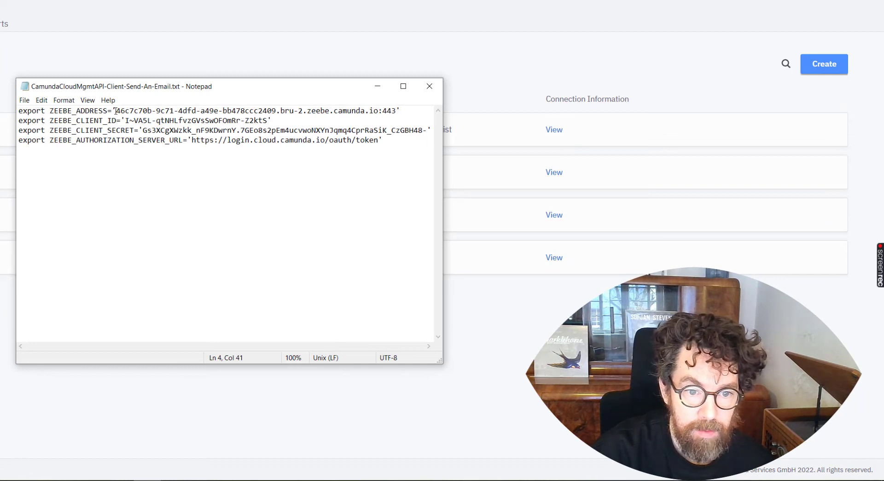
pyautogui.moveTo(116, 110); pyautogui.dragTo(275, 113)
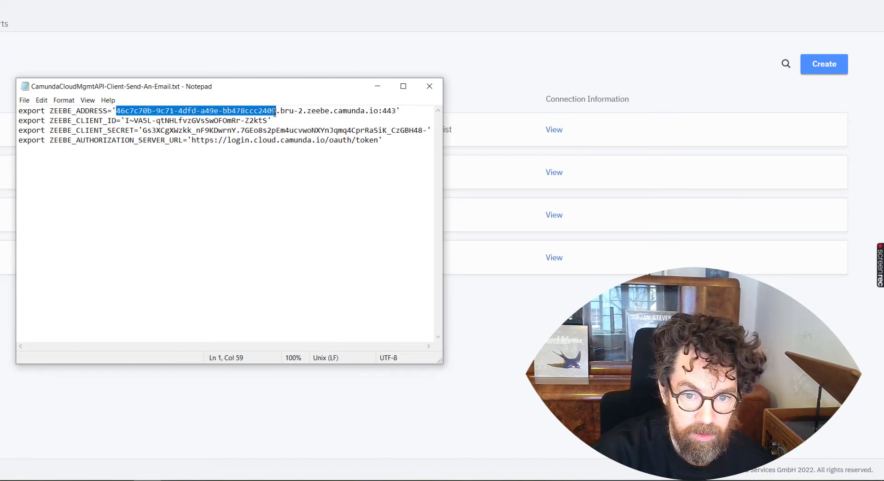
pyautogui.rightClick(212, 111)
pyautogui.click(230, 143)
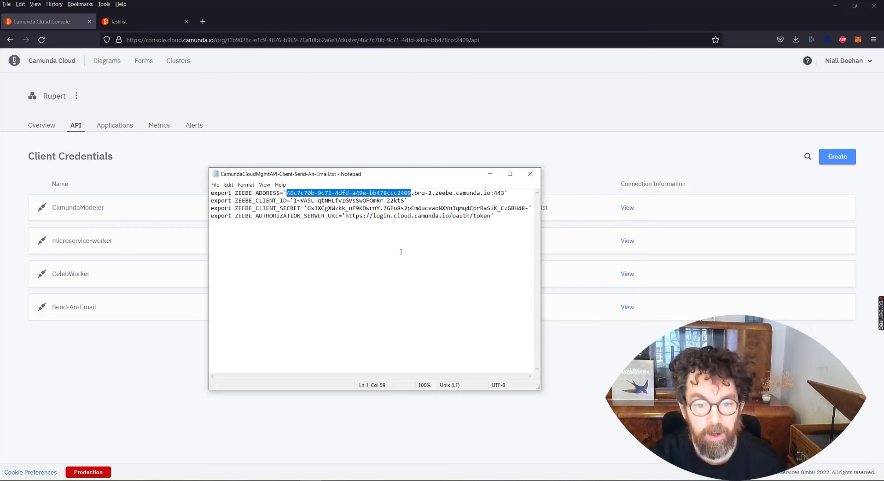
pyautogui.hotkey('alt', 'Tab')
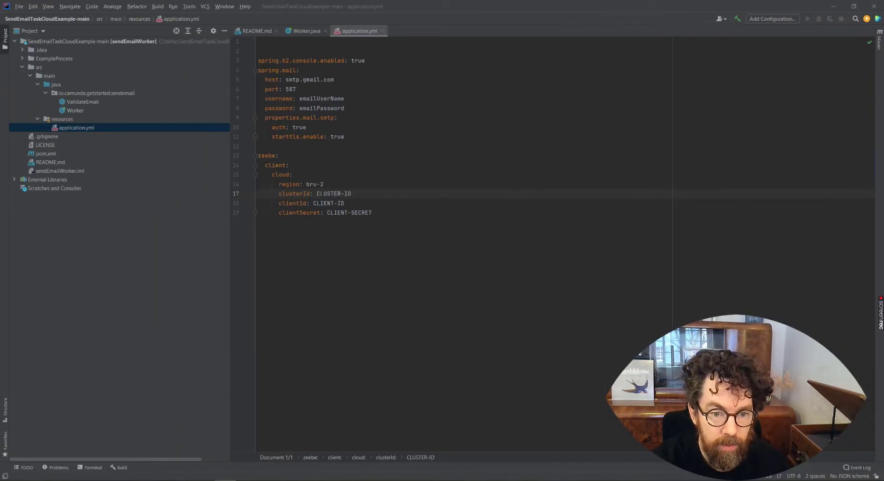
pyautogui.moveTo(317, 193); pyautogui.dragTo(352, 194)
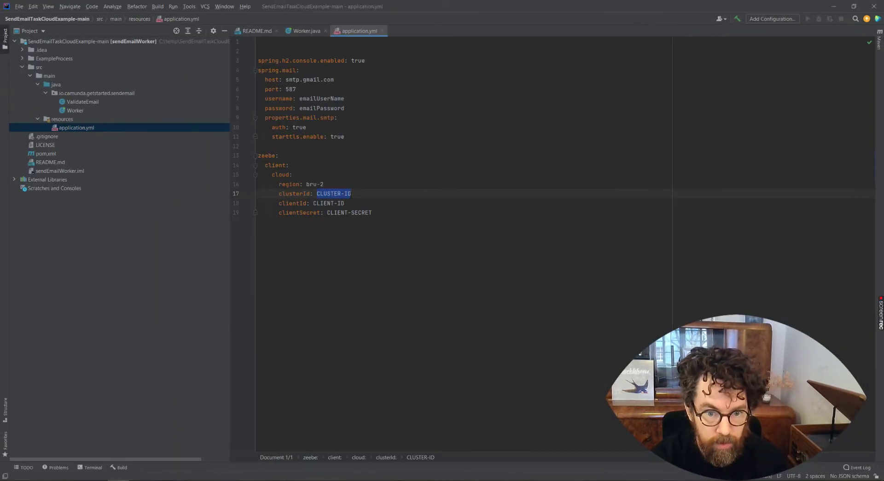
pyautogui.hotkey('ctrl', 'v')
# Replace the CLIENT-ID placeholder in application.yml with the ZEEBE_CLIENT_ID value from the Notepad credentials file
pyautogui.hotkey('alt', 'Tab')
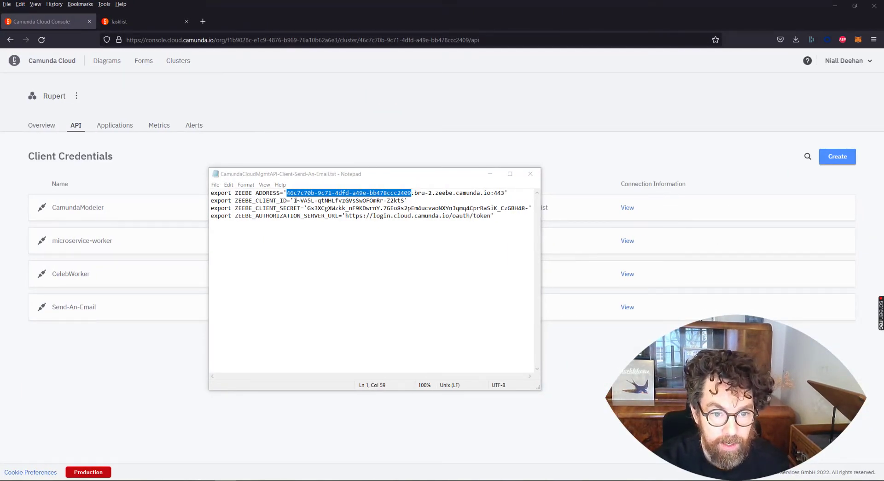
pyautogui.moveTo(293, 201); pyautogui.dragTo(405, 200)
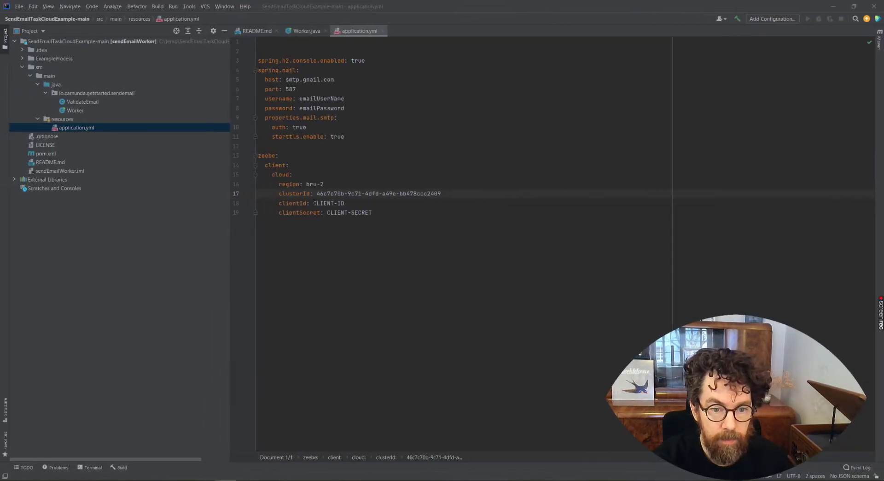
pyautogui.doubleClick(324, 204)
pyautogui.moveTo(335, 204); pyautogui.dragTo(345, 204)
pyautogui.hotkey('ctrl', 'v')
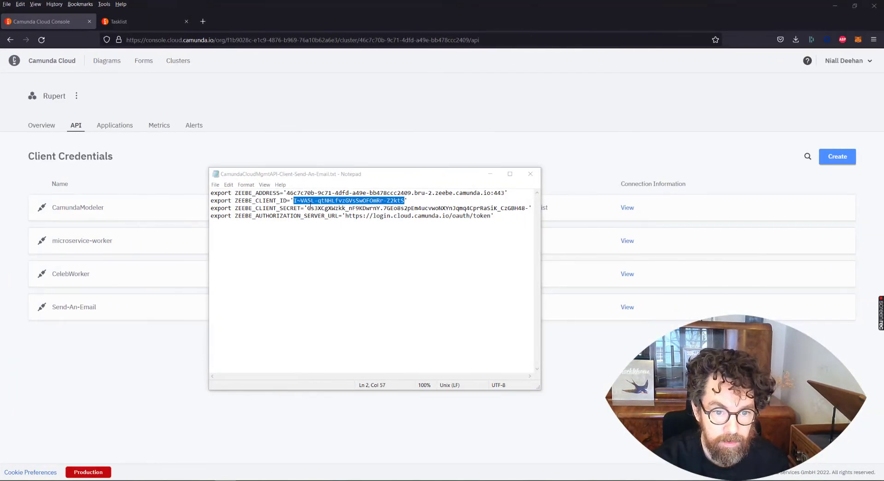
# Replace the CLIENT-SECRET placeholder in application.yml with the client secret from the Notepad credentials file
pyautogui.moveTo(308, 208); pyautogui.dragTo(529, 208)
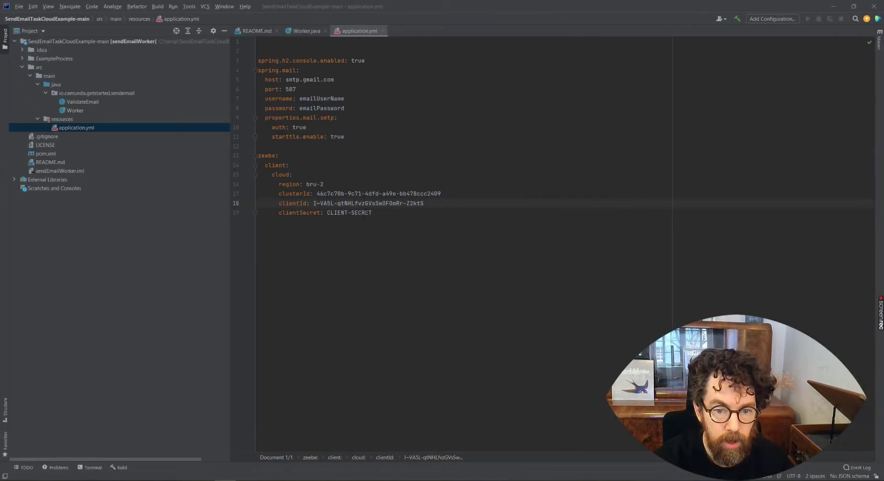
pyautogui.moveTo(372, 212); pyautogui.dragTo(327, 212)
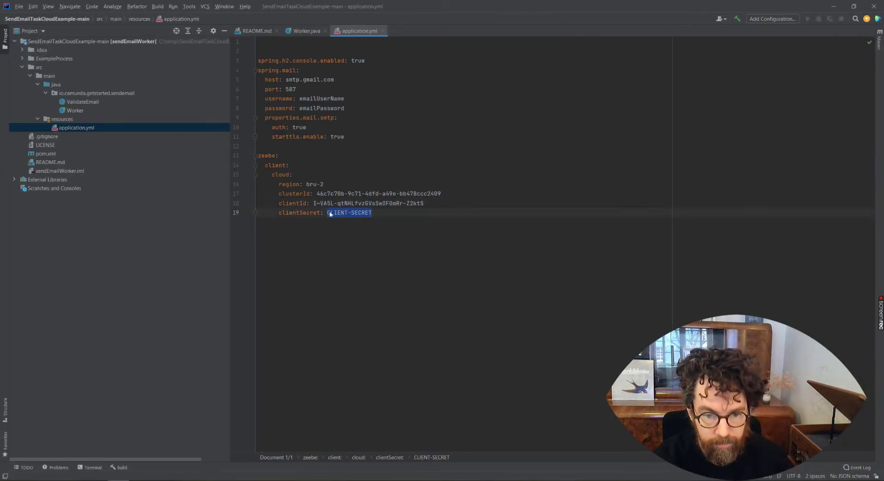
pyautogui.hotkey('ctrl', 'v')
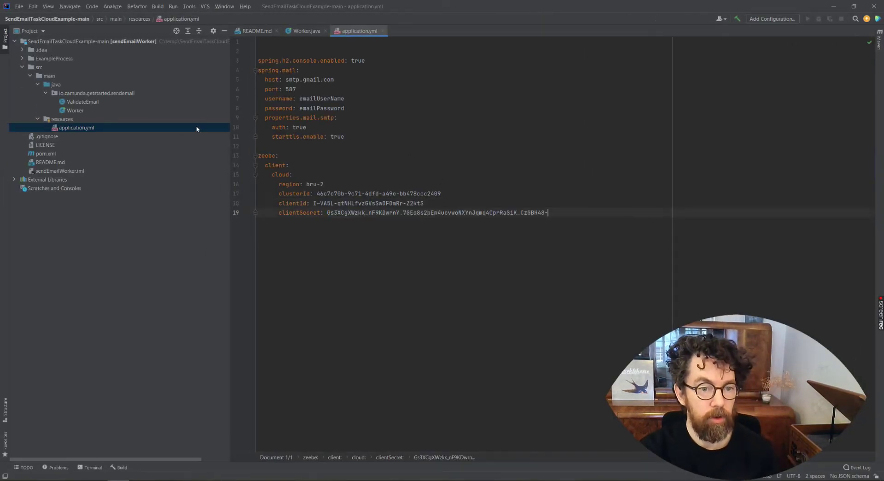
# Run the Worker class of the io.camunda.getstarted.sendemail package
pyautogui.click(382, 31)
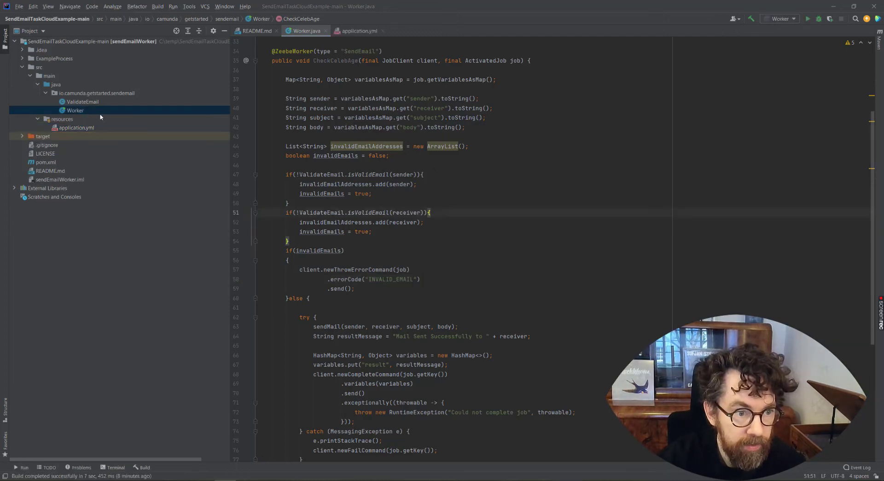
pyautogui.rightClick(71, 112)
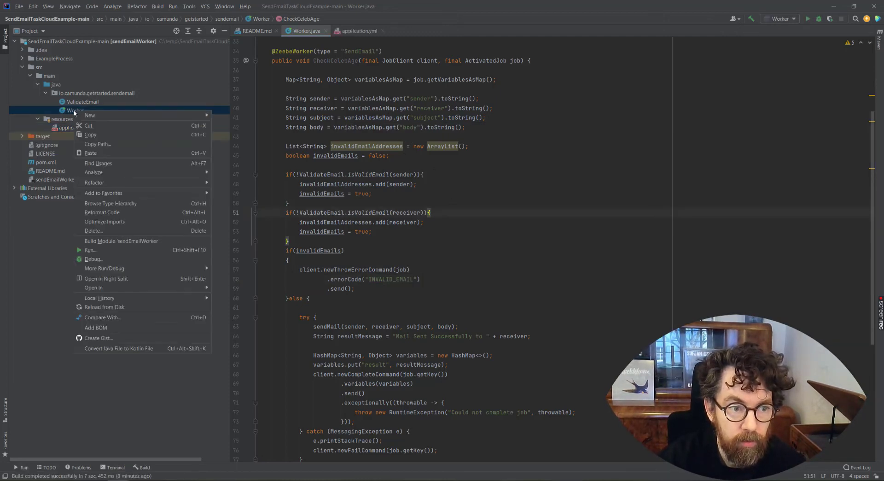
pyautogui.click(98, 251)
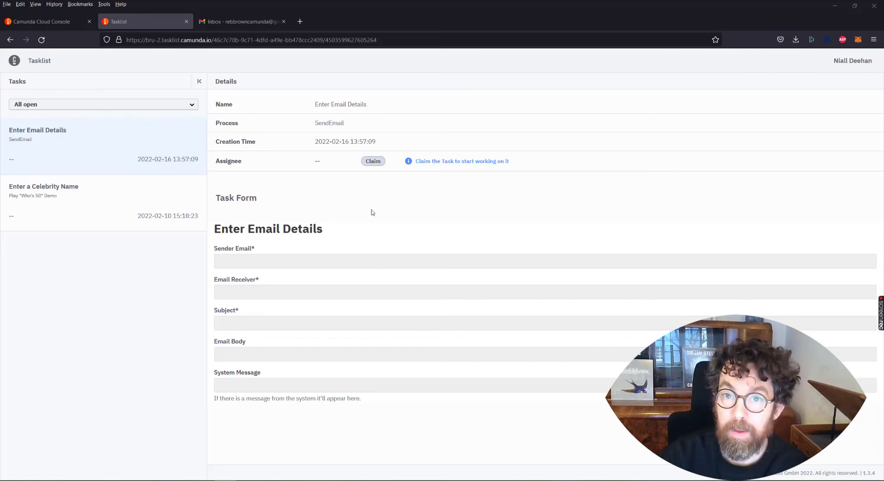
# In Tasklist, claim the Enter Email Details task and fill in the sender and receiver with the test account's e-mail address
pyautogui.click(377, 161)
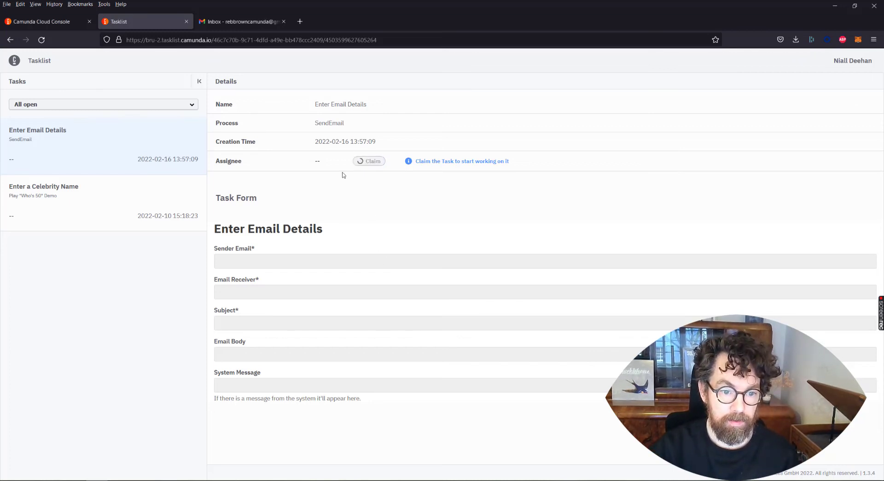
pyautogui.click(262, 265)
pyautogui.hotkey('ctrl', 'v')
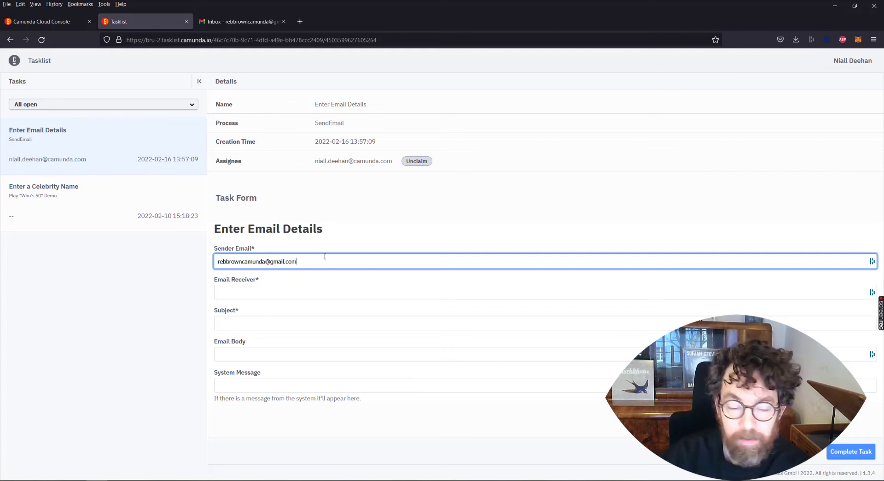
pyautogui.click(288, 293)
pyautogui.hotkey('ctrl', 'v')
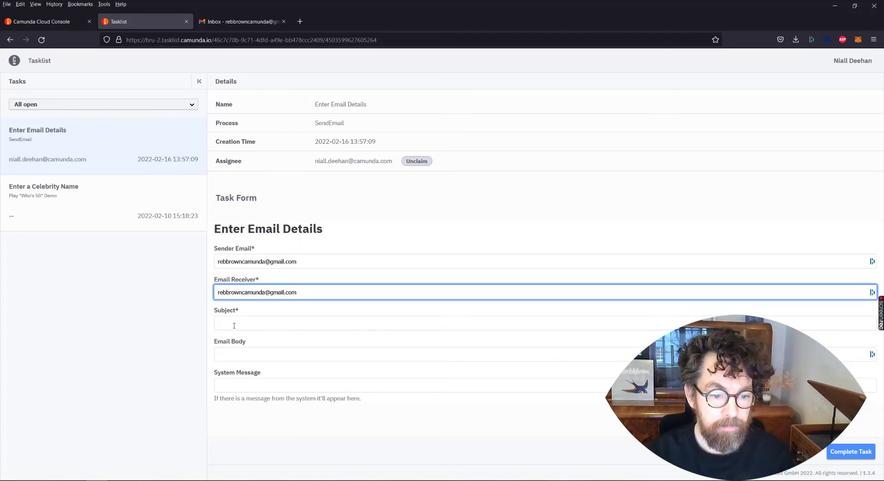
# Enter "Deadly Prey was great" as the email's subject
pyautogui.click(234, 326)
pyautogui.write('D')
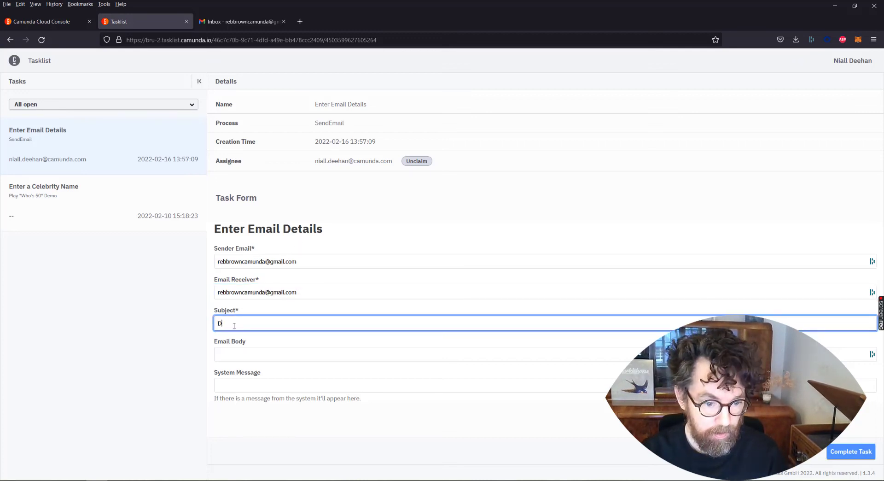
pyautogui.write('eadly Pr')
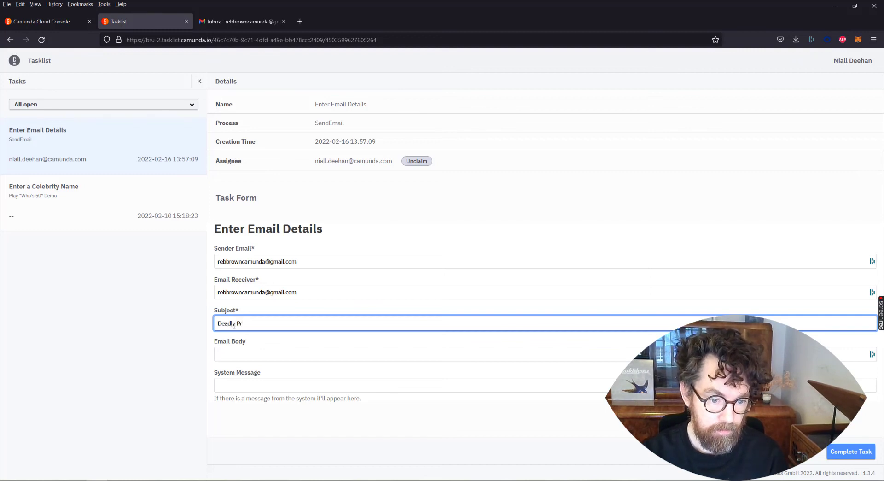
pyautogui.write('ey was frea')
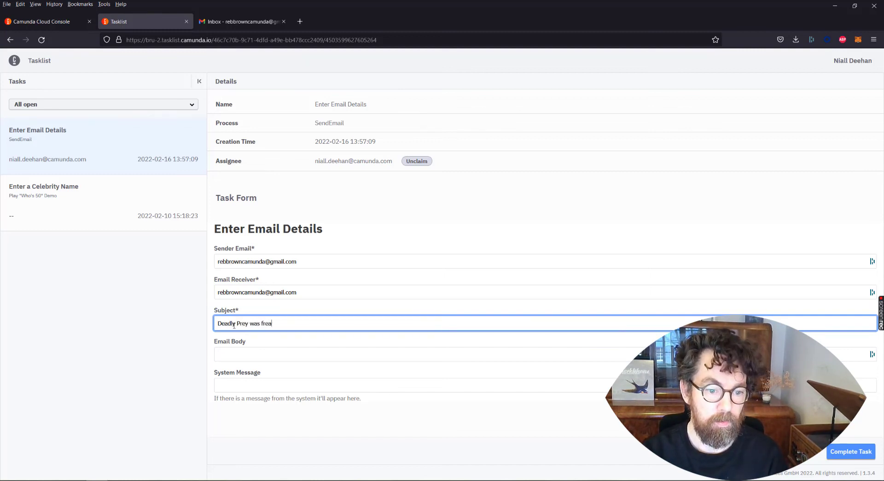
pyautogui.write('t')
pyautogui.press('BackSpace')
pyautogui.press('BackSpace')
pyautogui.press('BackSpace')
pyautogui.press('BackSpace')
pyautogui.press('BackSpace')
pyautogui.write('great')
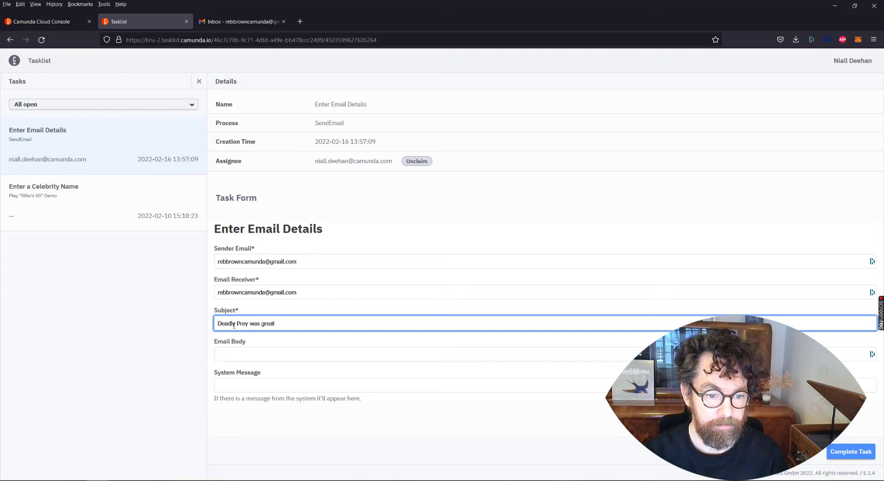
# Enter "the movie was fantastic!" as the email body and complete the Enter Email Details task
pyautogui.click(269, 355)
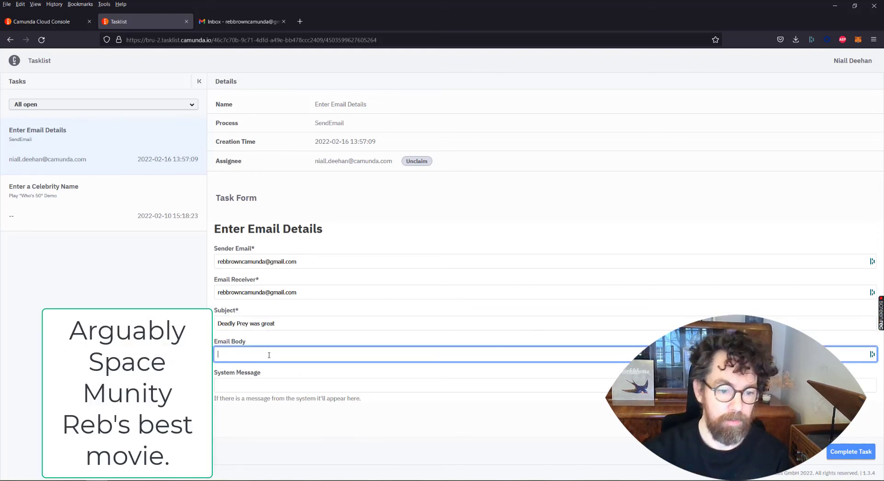
pyautogui.click(366, 303)
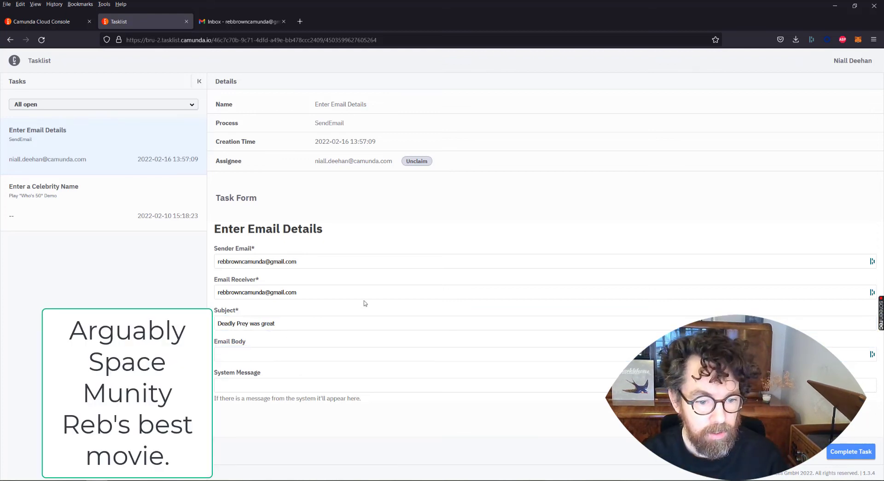
pyautogui.click(267, 353)
pyautogui.write('the')
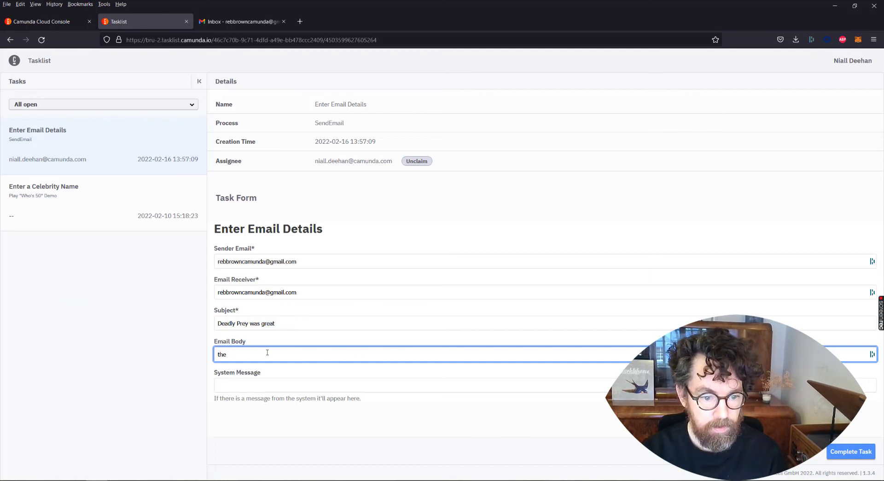
pyautogui.write('ie')
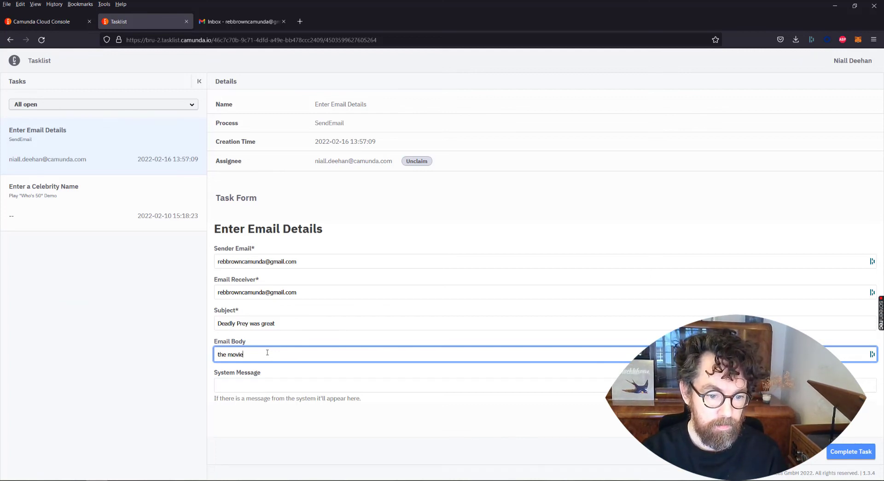
pyautogui.write(' was fanta')
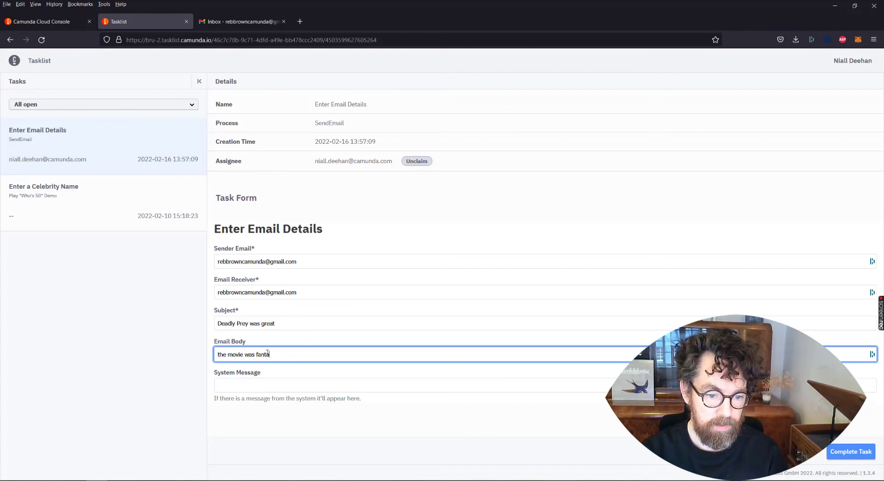
pyautogui.write('stic!')
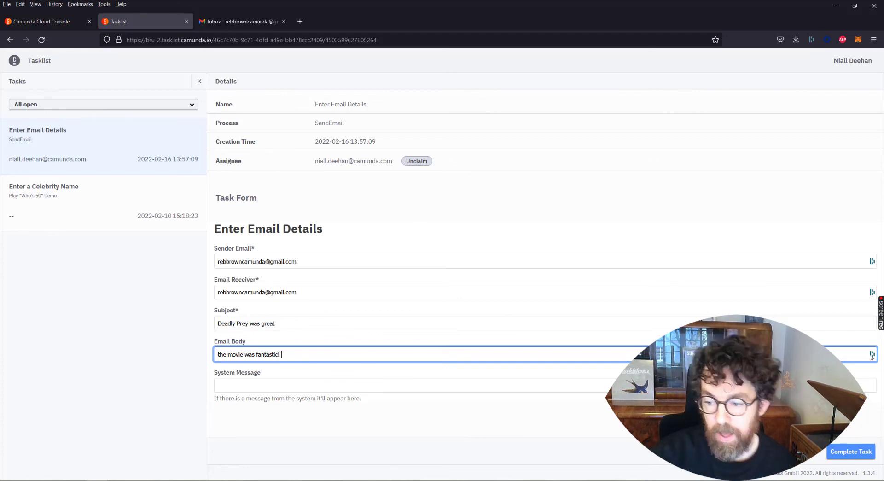
pyautogui.click(849, 456)
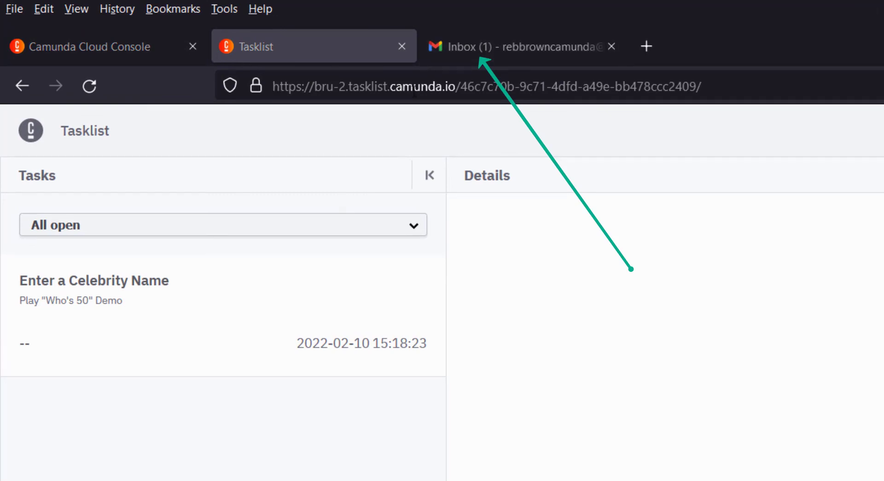
# Switch to Gmail, open the "Deadly Prey was great" email in the inbox to check it, and return to Tasklist
pyautogui.click(504, 32)
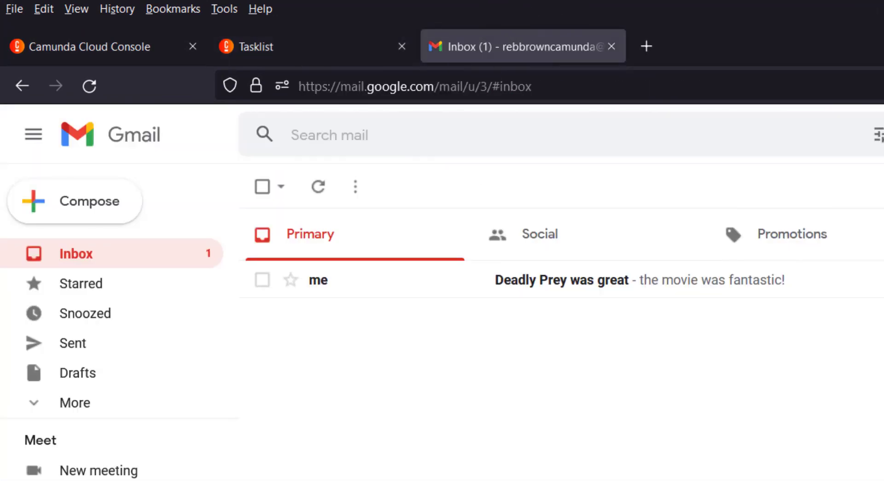
pyautogui.click(417, 292)
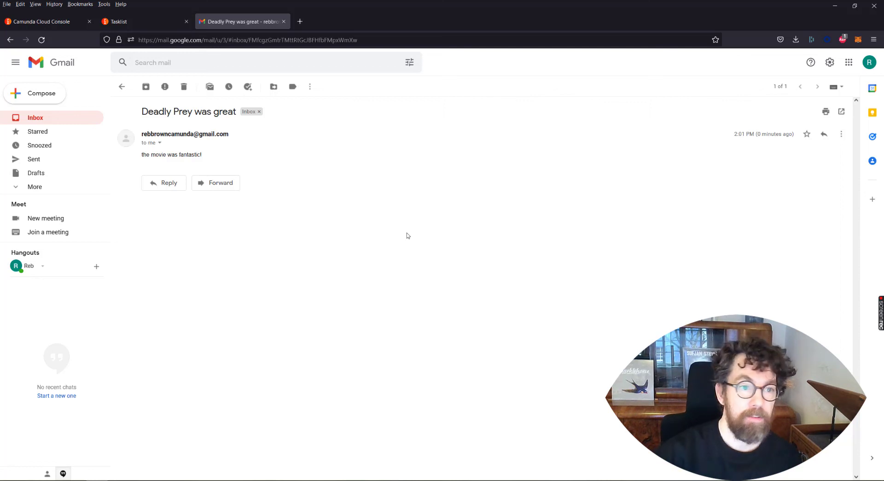
pyautogui.click(135, 20)
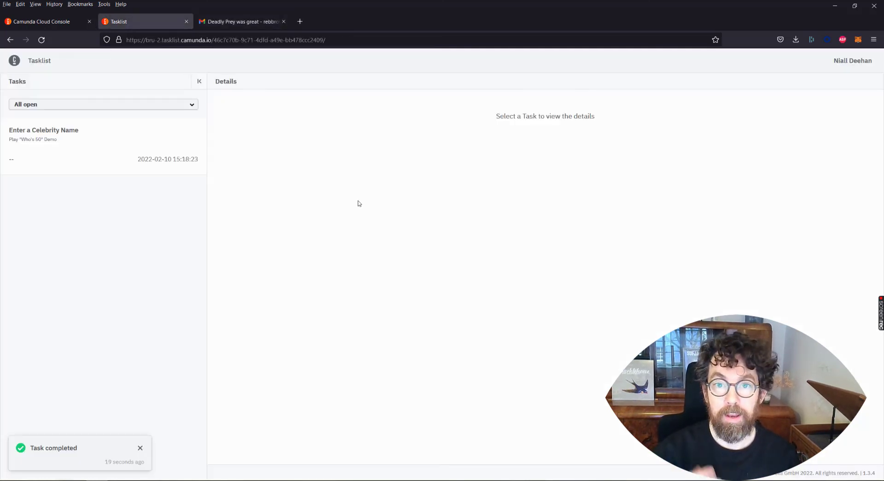